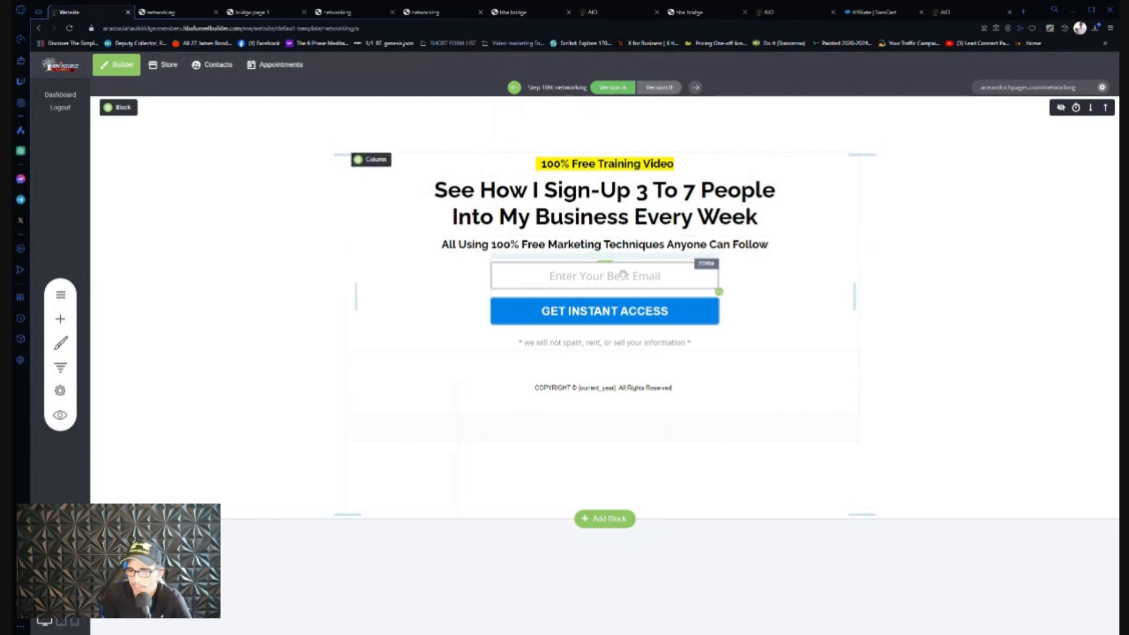
# - Copy the opt-in form submit button's hex colour value and close the form styling panels
pyautogui.click(606, 315)
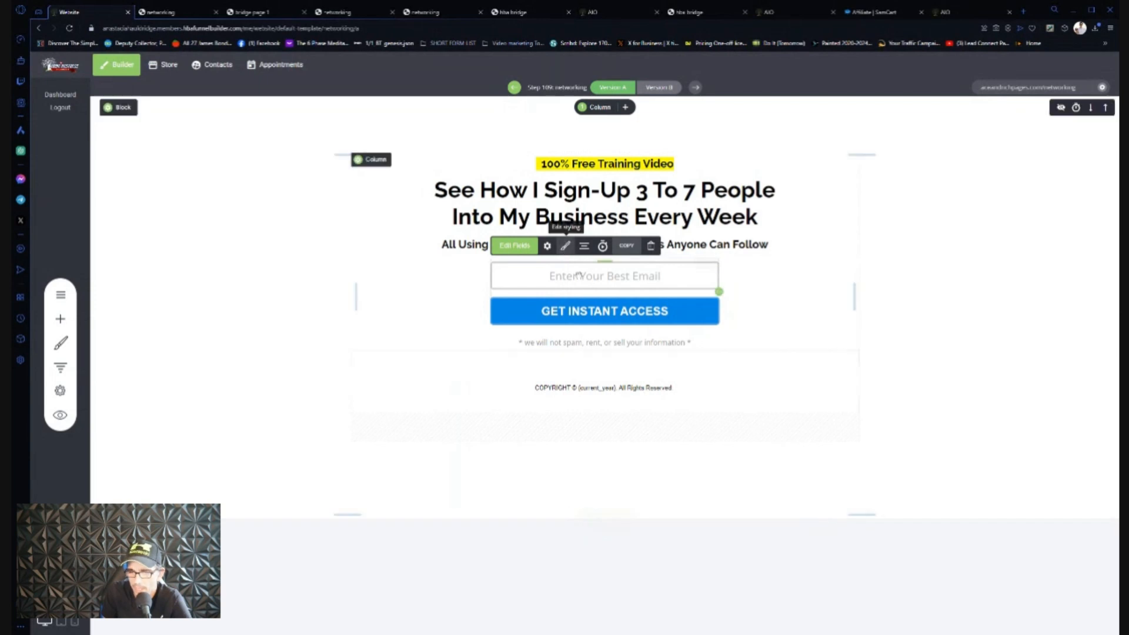
pyautogui.click(566, 247)
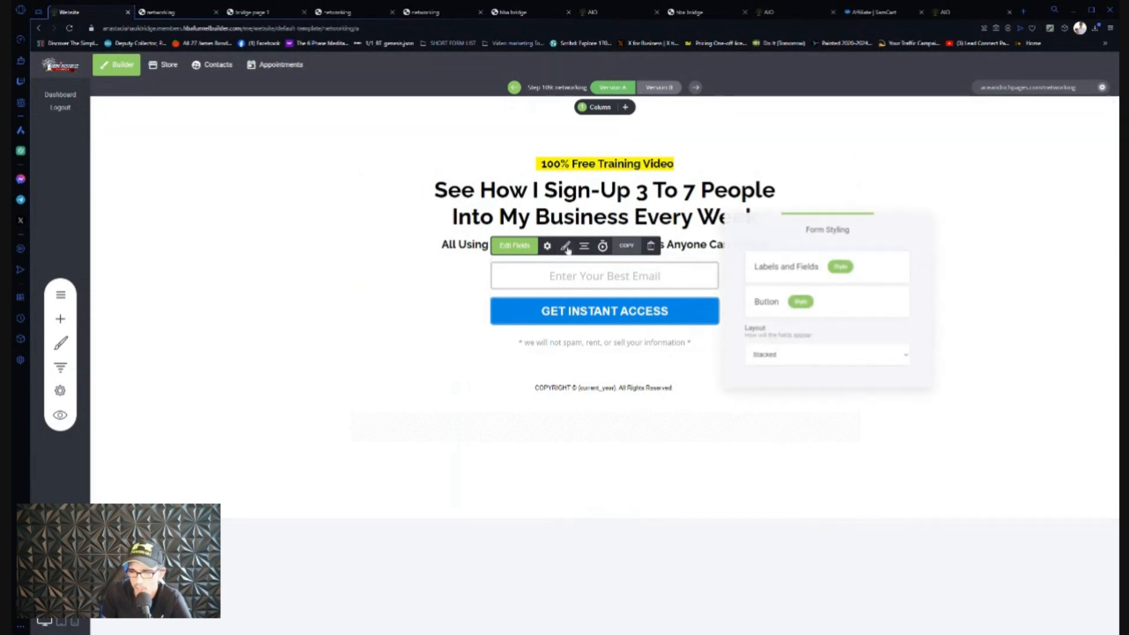
pyautogui.click(801, 303)
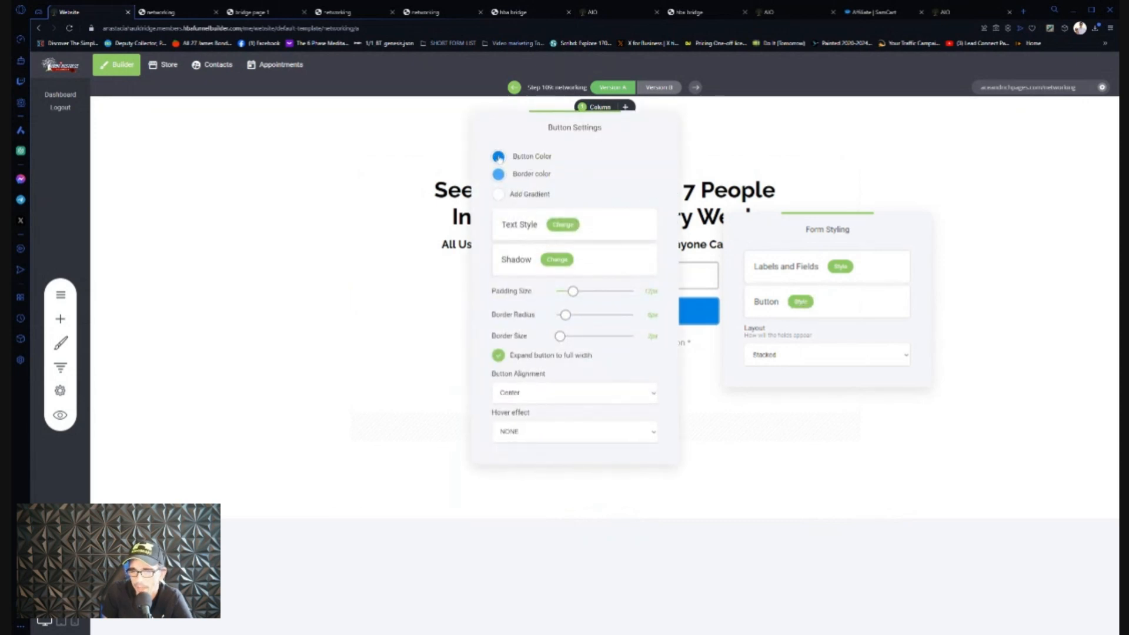
pyautogui.click(499, 157)
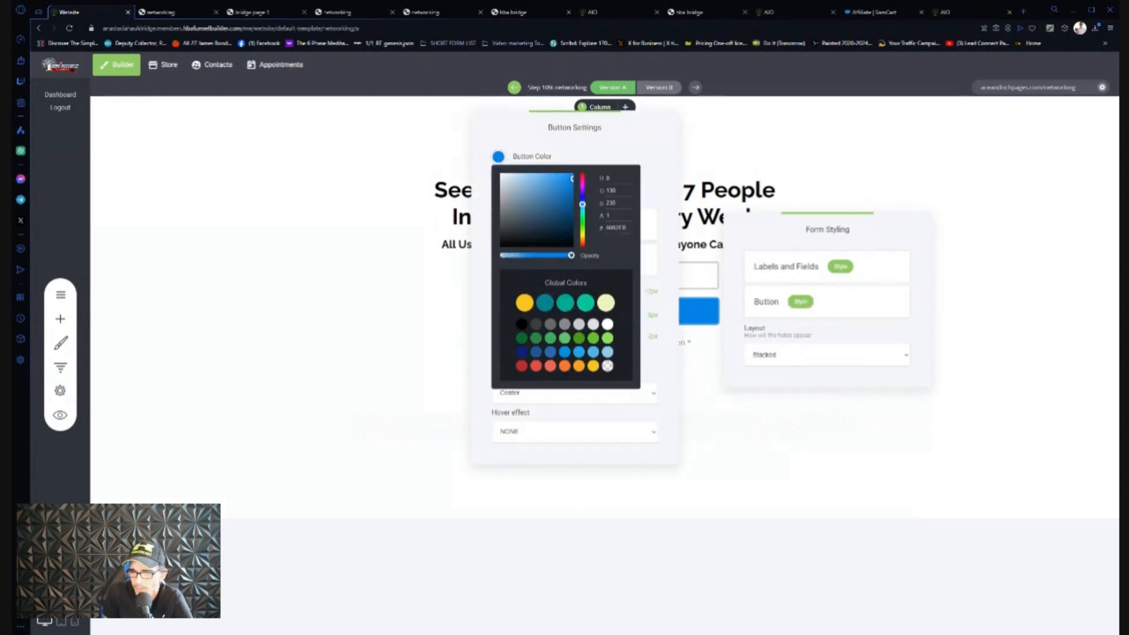
pyautogui.doubleClick(616, 228)
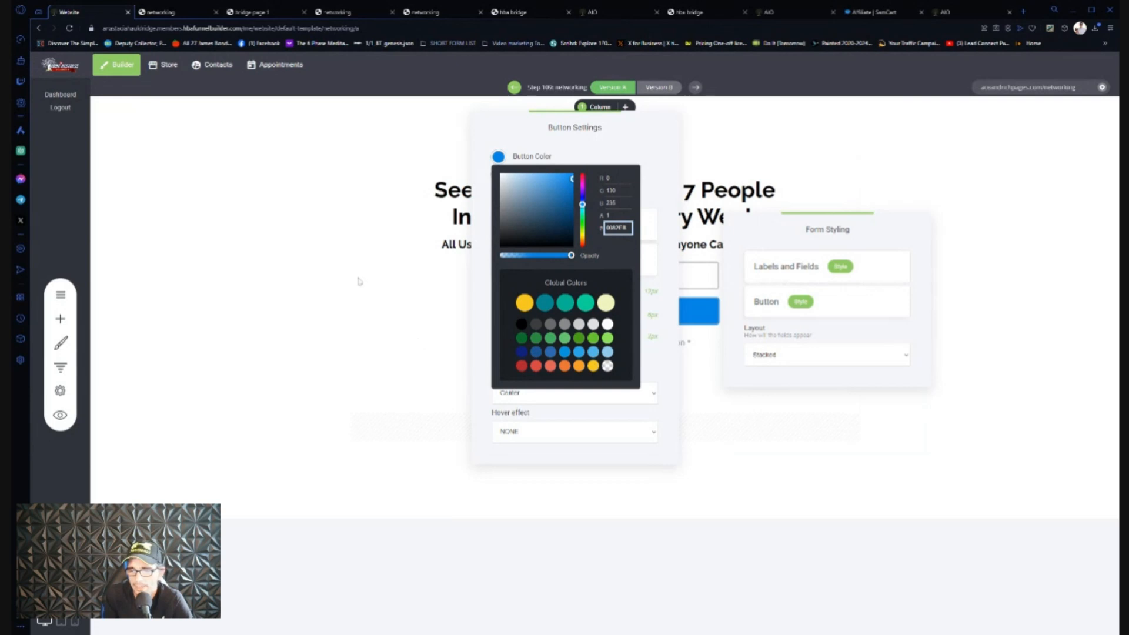
pyautogui.click(479, 279)
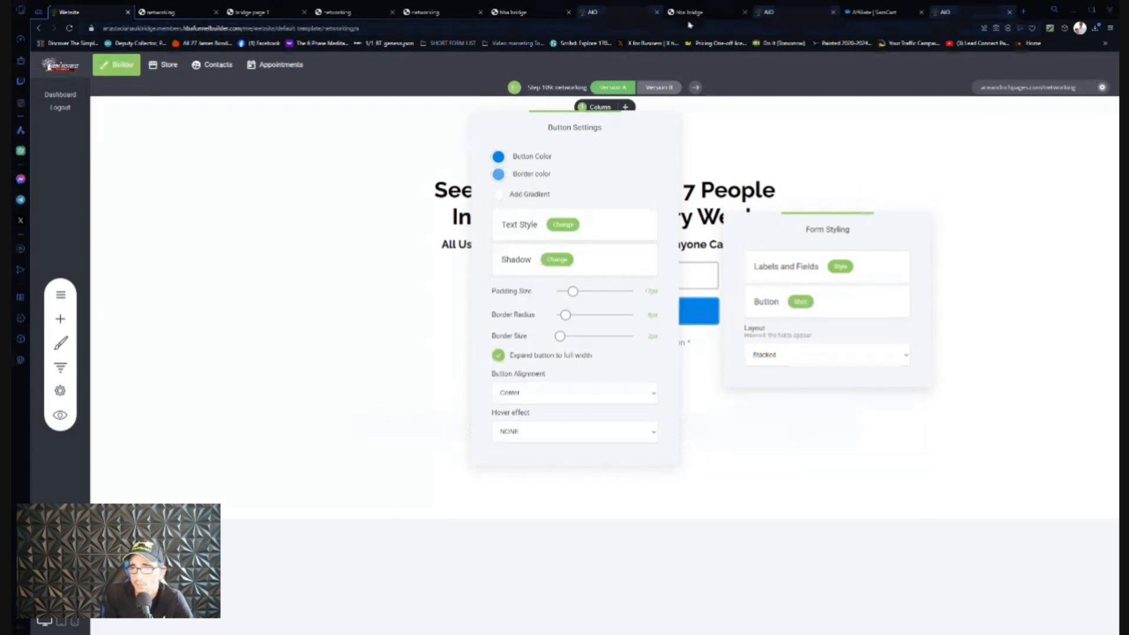
pyautogui.click(1023, 12)
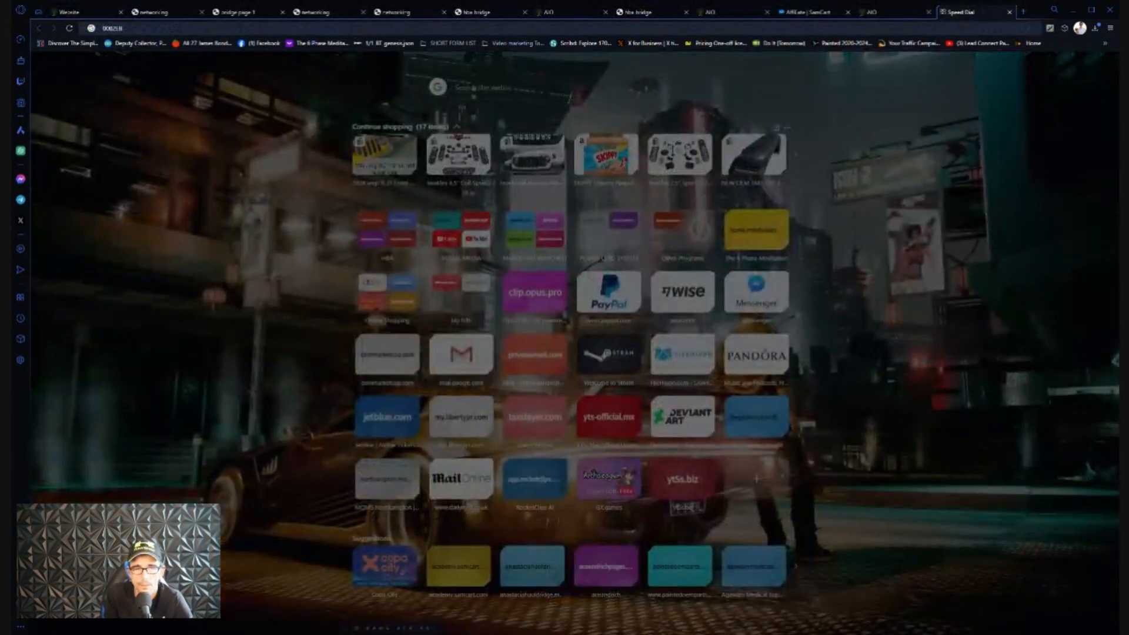
pyautogui.click(71, 11)
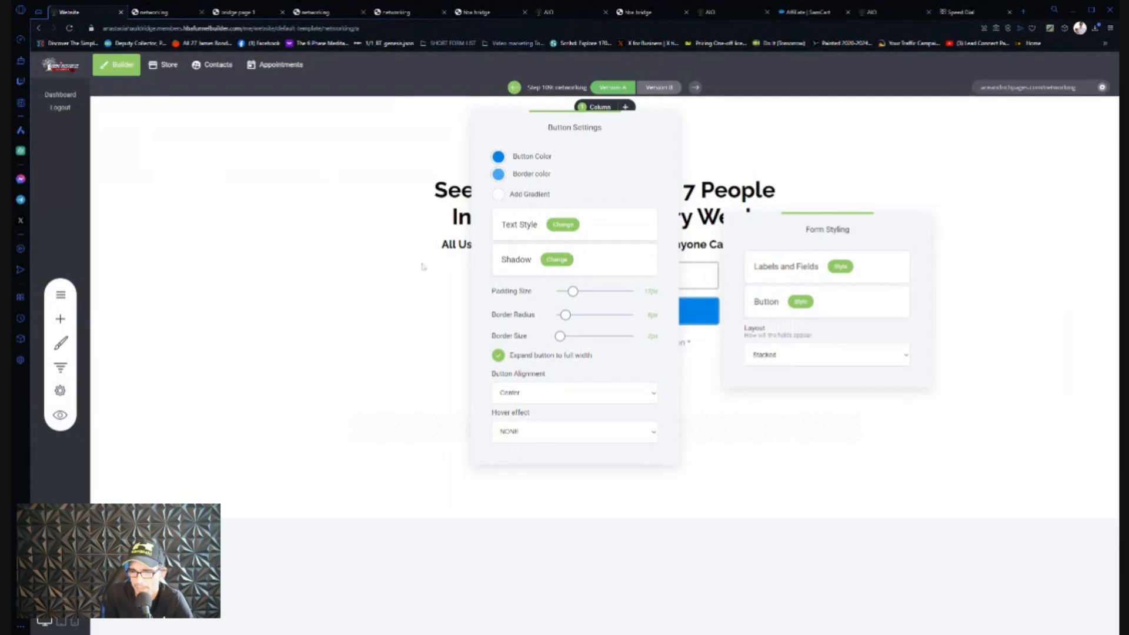
pyautogui.click(339, 266)
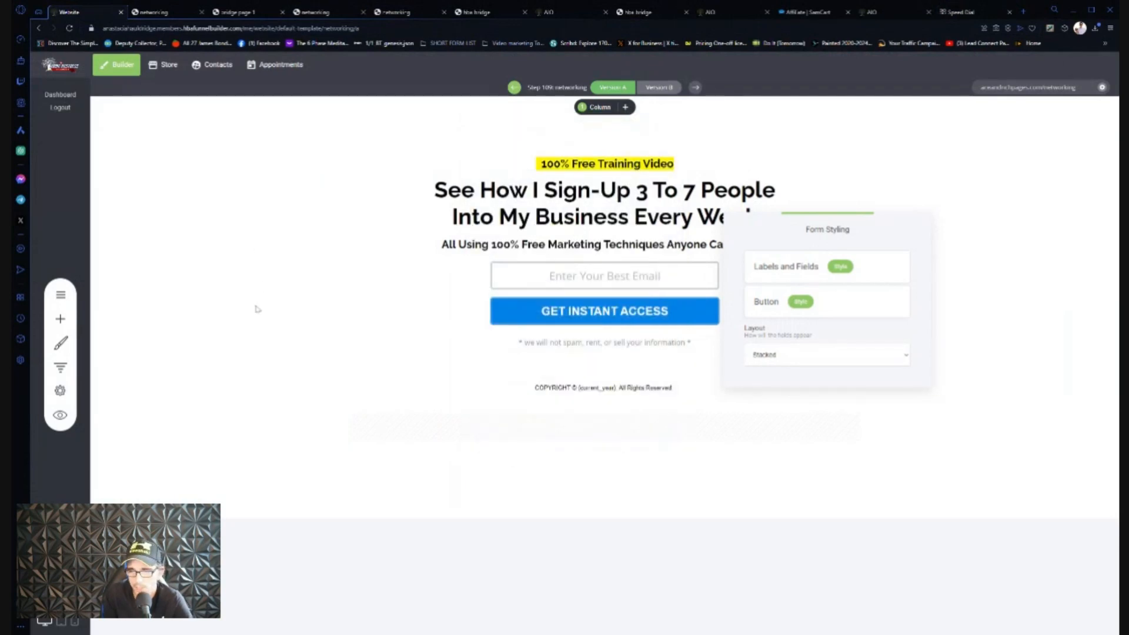
pyautogui.click(263, 312)
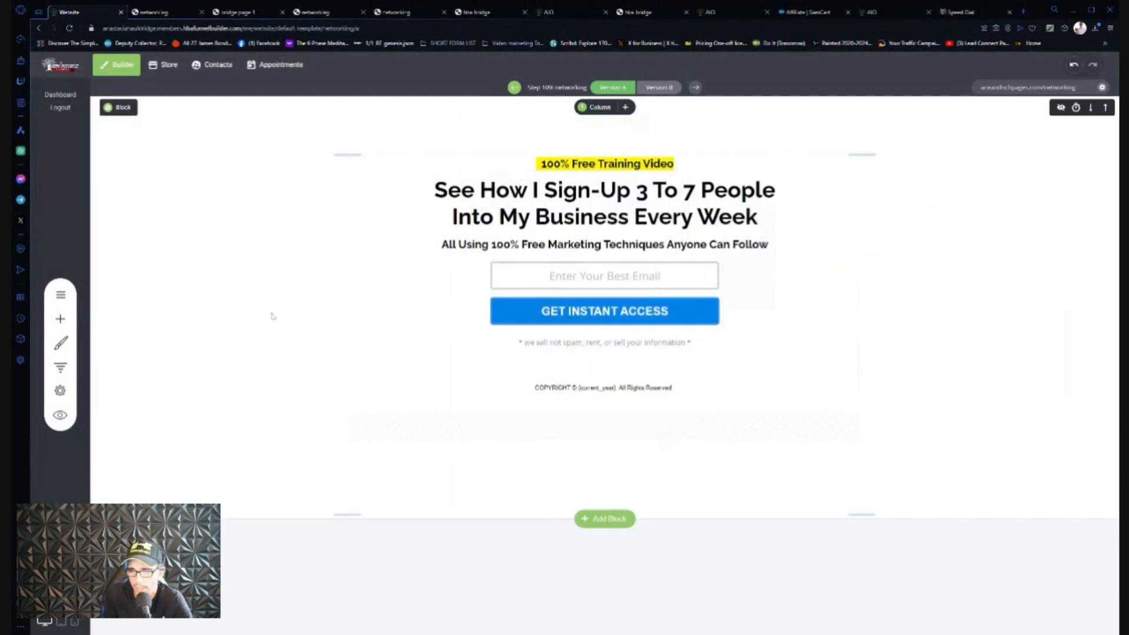
# - Add a new Page step at the bottom of the funnel steps list
pyautogui.click(60, 367)
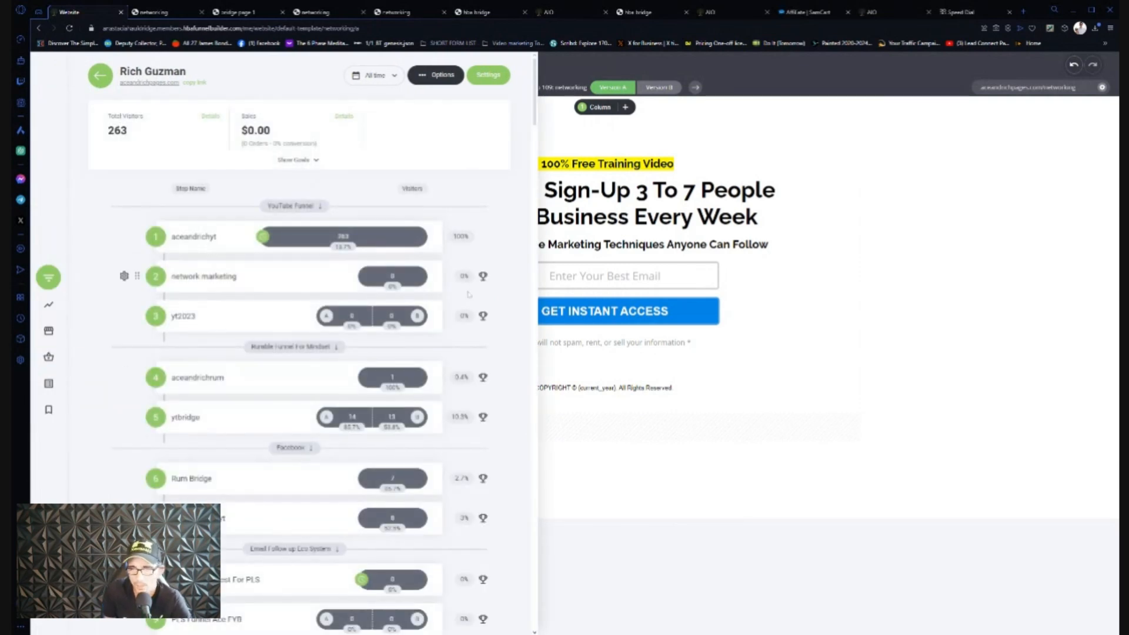
pyautogui.moveTo(534, 120); pyautogui.dragTo(524, 626)
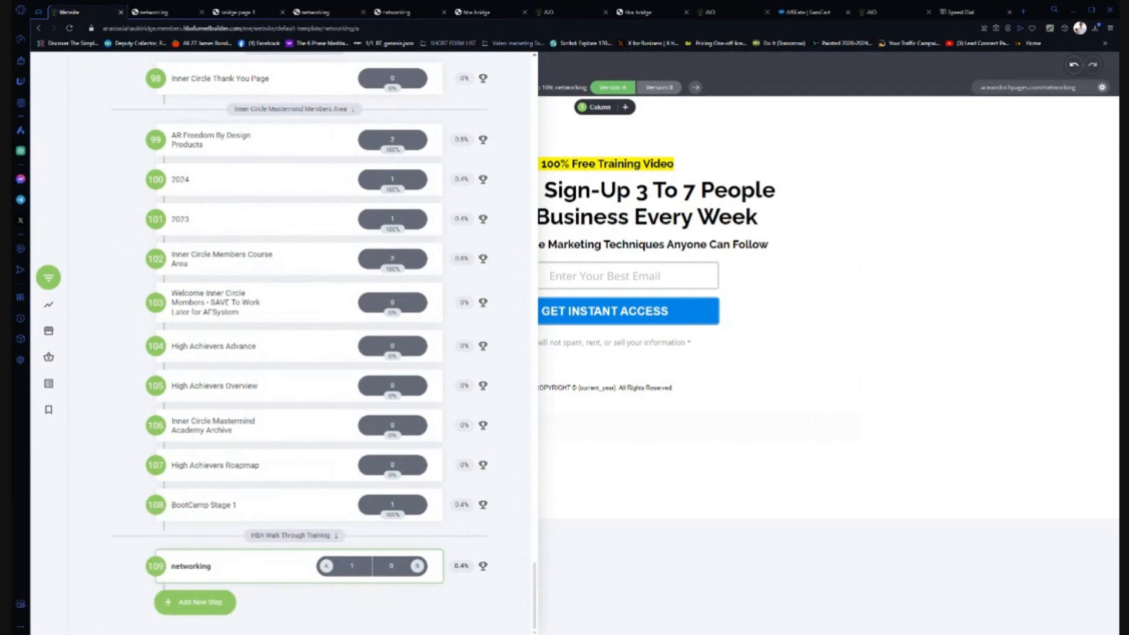
pyautogui.click(202, 605)
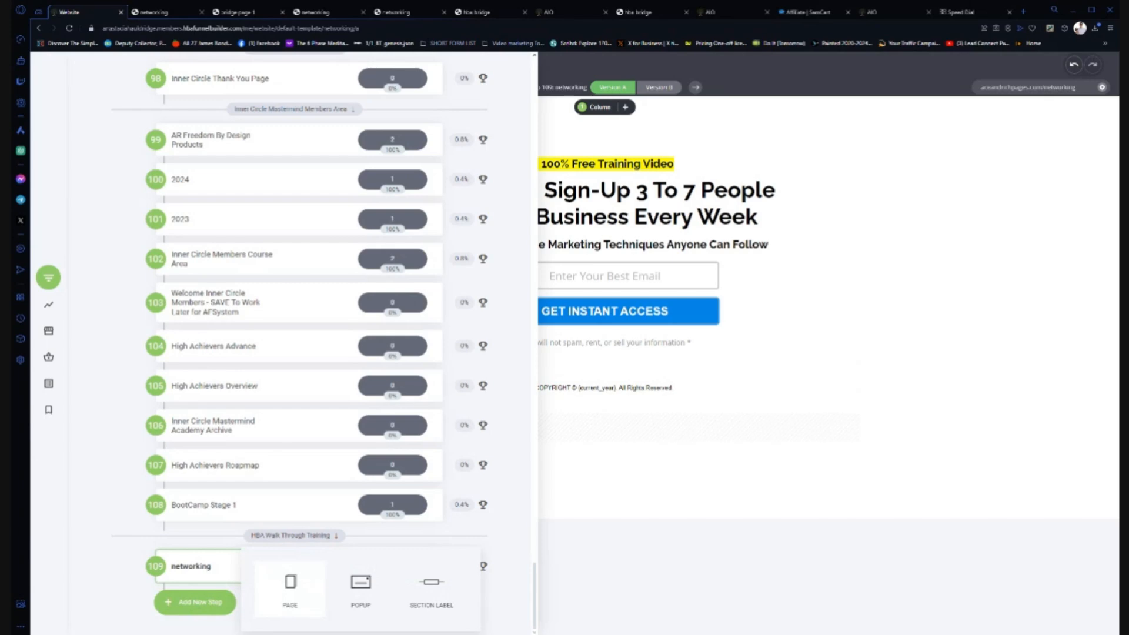
pyautogui.click(290, 588)
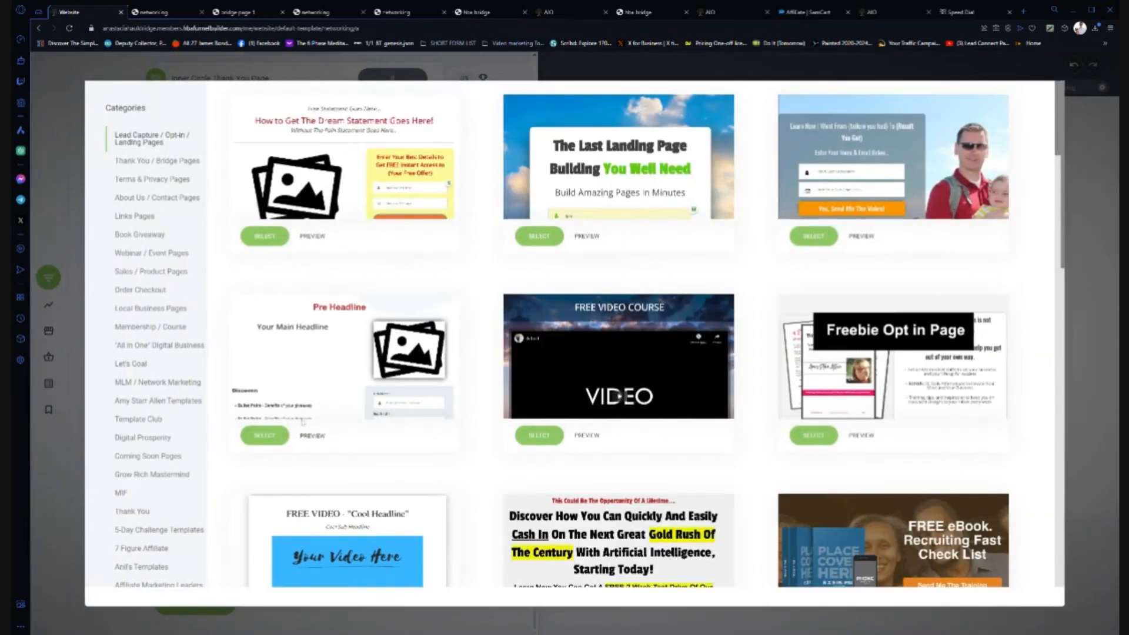
# - Browse Template Club templates and preview the 'FREE TRAINING: How to Build a Bridge Page' template
pyautogui.click(138, 420)
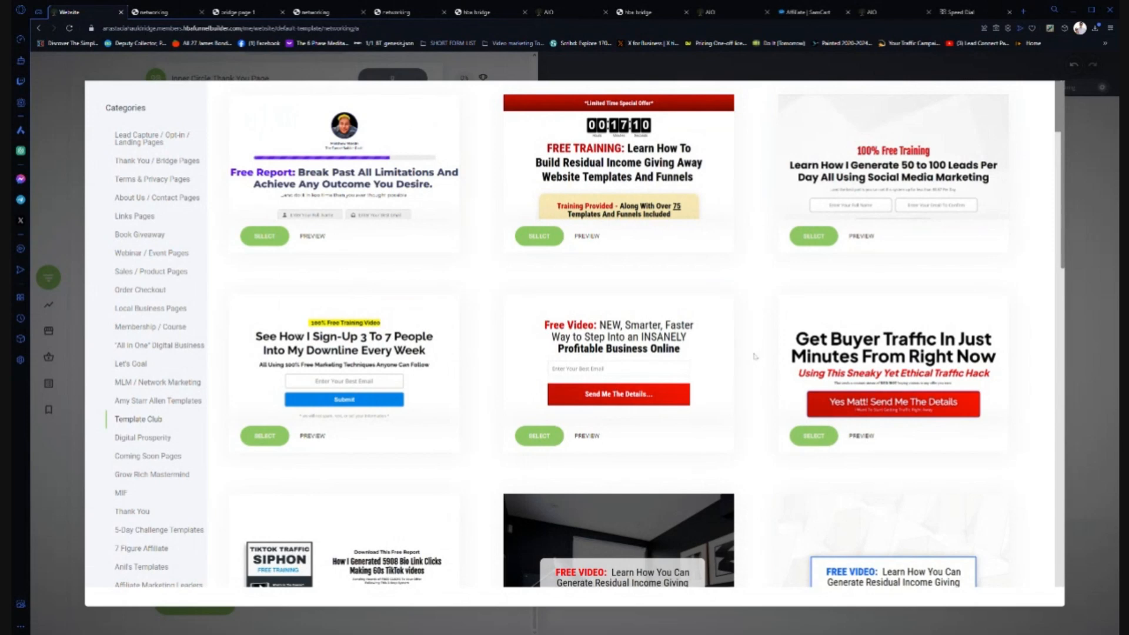
pyautogui.scroll(-1, 755, 355)
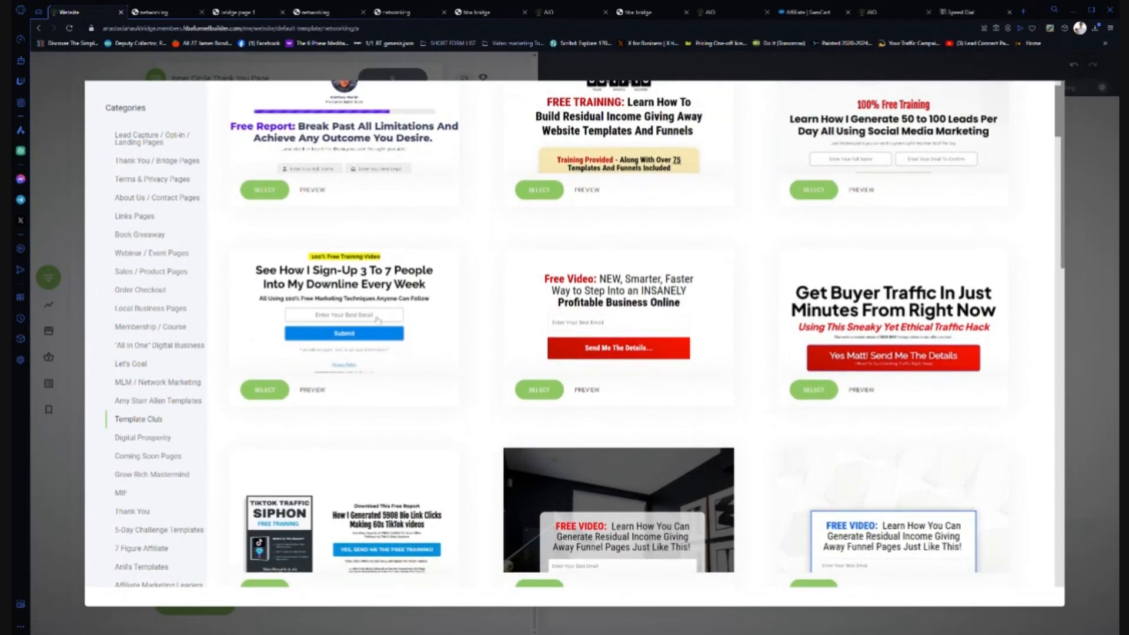
pyautogui.scroll(-5, 743, 374)
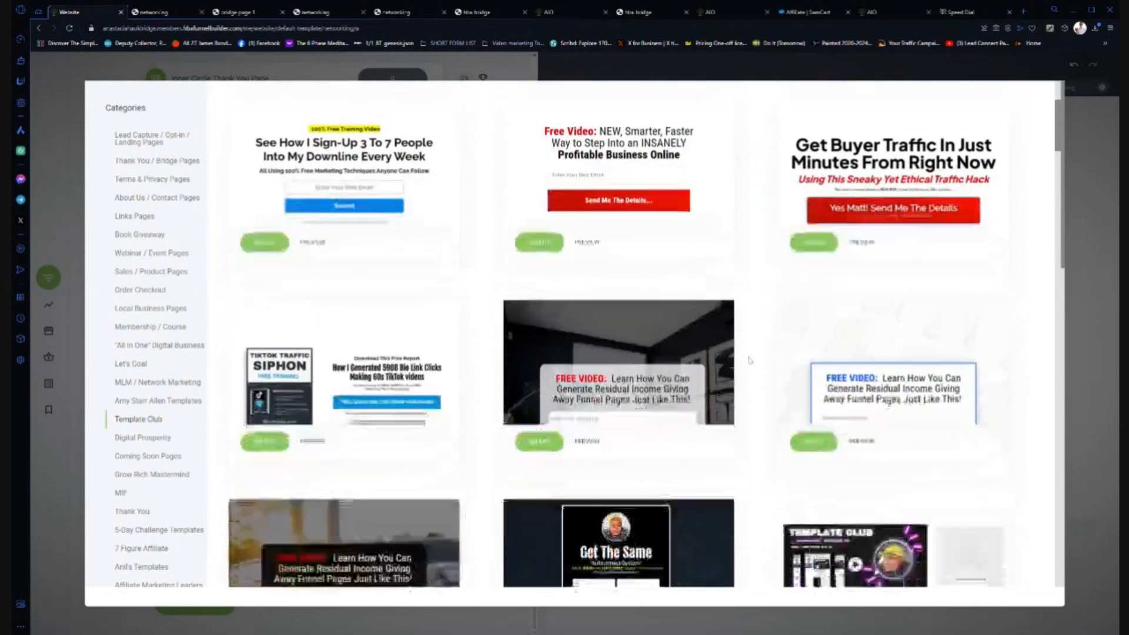
pyautogui.scroll(-10, 740, 348)
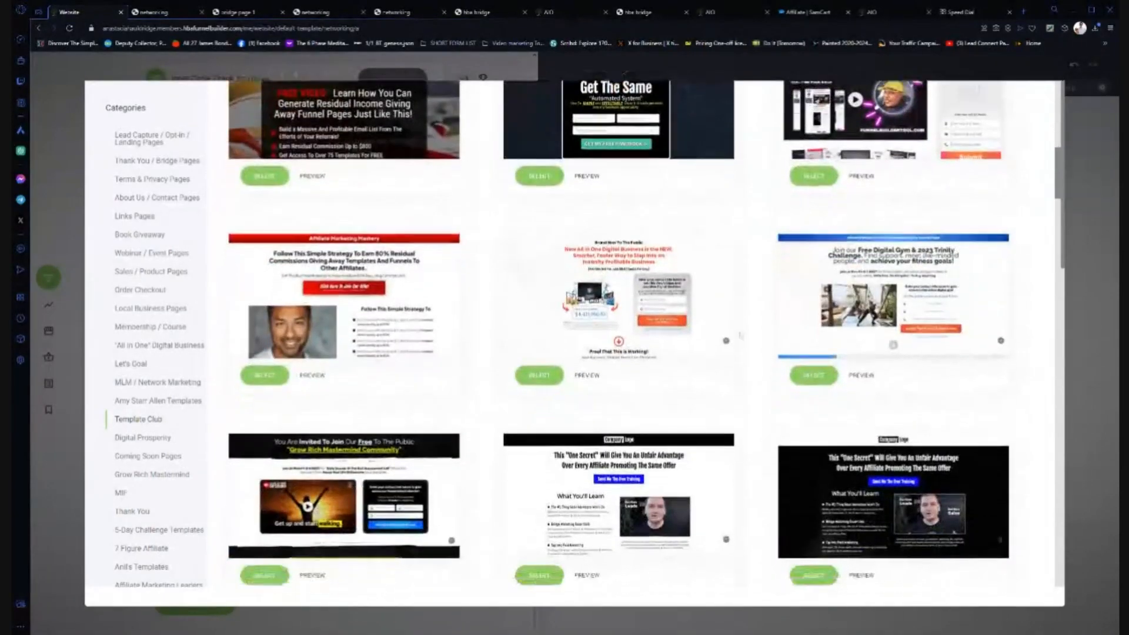
pyautogui.scroll(-10, 740, 334)
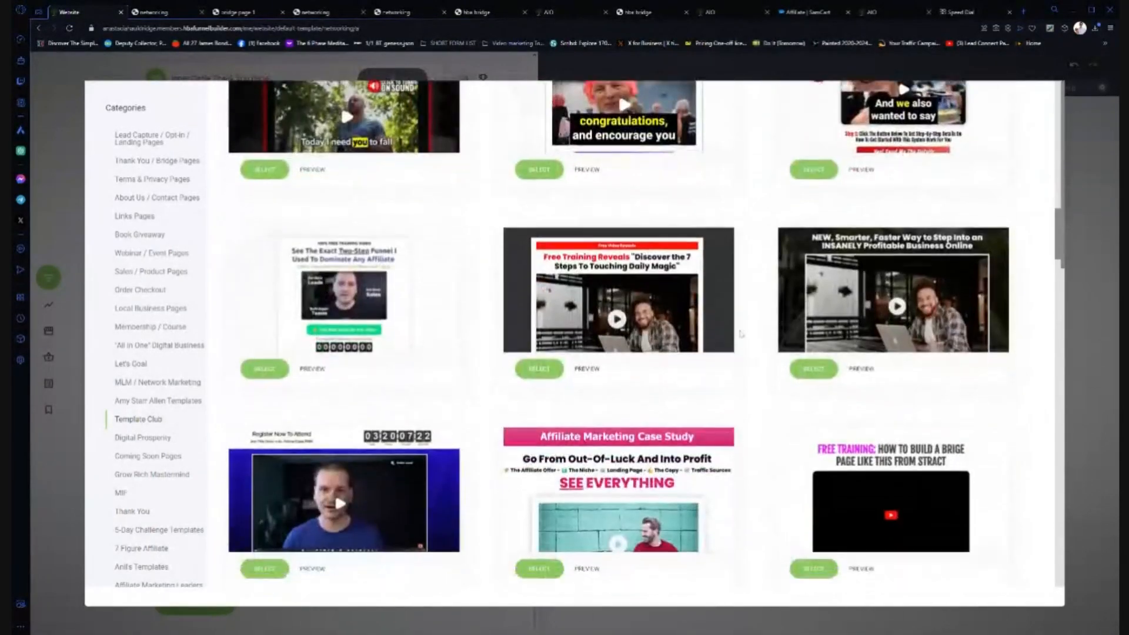
pyautogui.scroll(-3, 740, 334)
pyautogui.scroll(1, 740, 322)
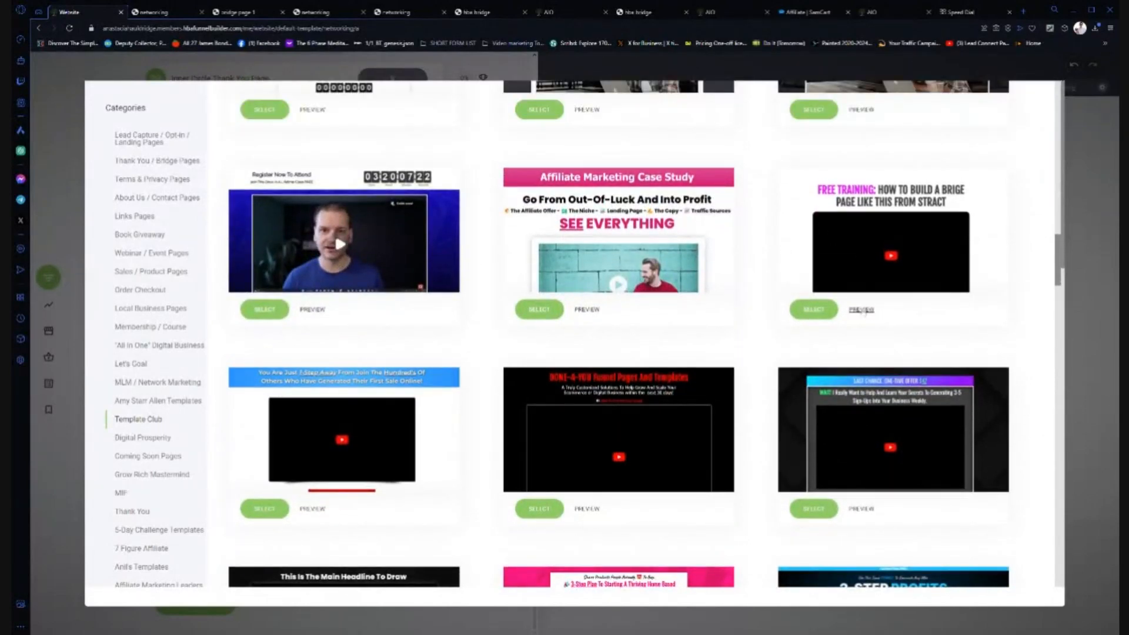
pyautogui.click(861, 310)
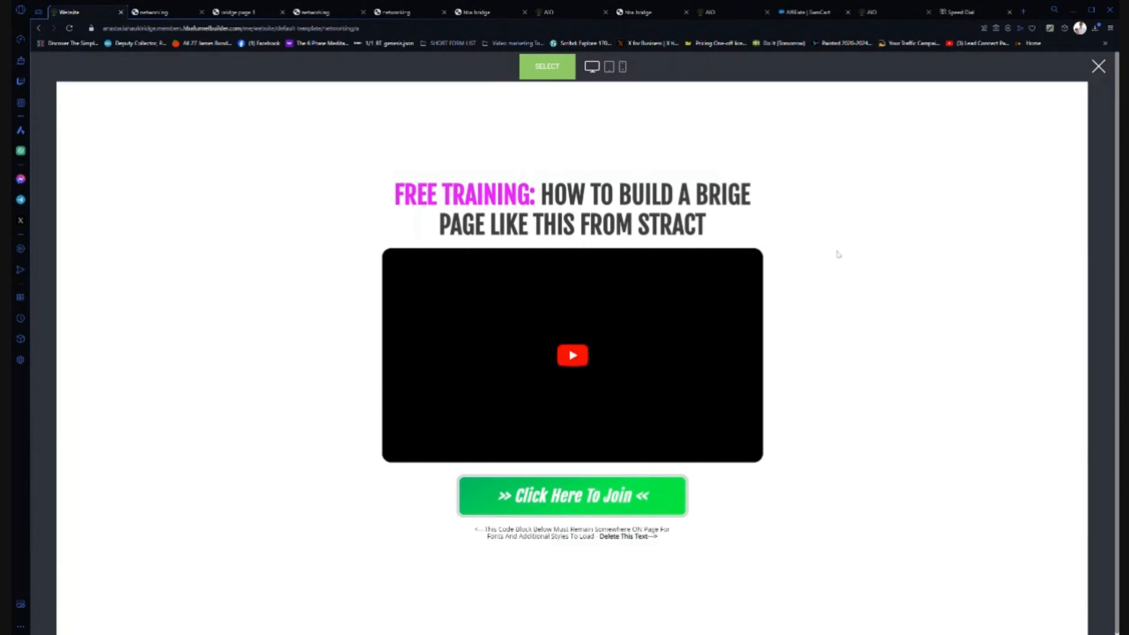
# - Use the FREE TRAINING template to add a new page named 'networking bridge'
pyautogui.click(548, 67)
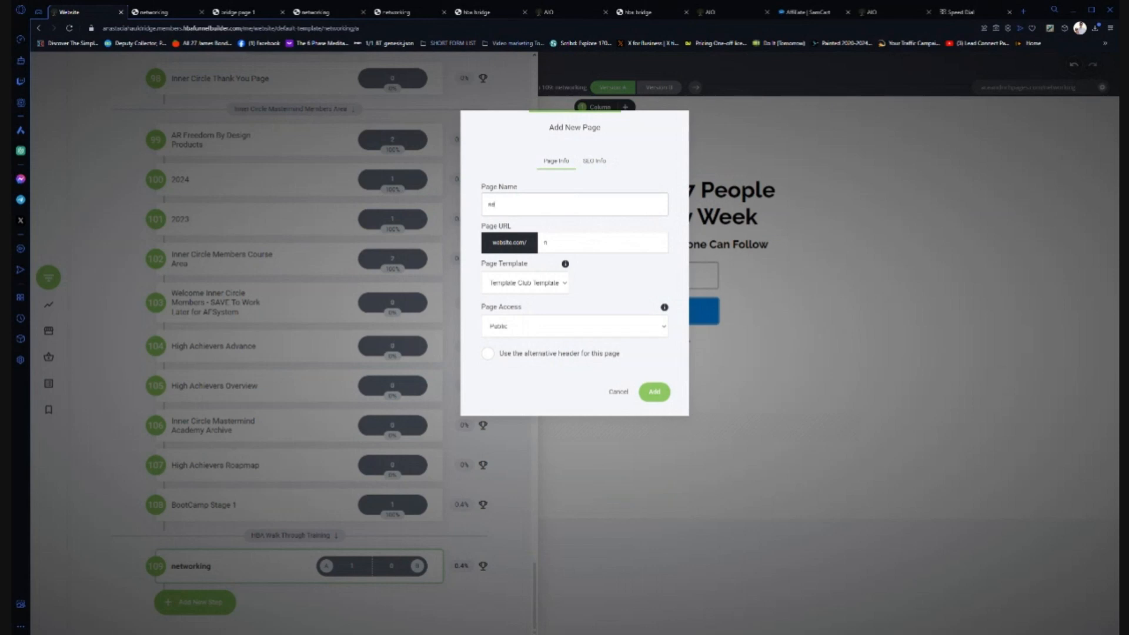
pyautogui.write('networking bridge')
pyautogui.click(659, 394)
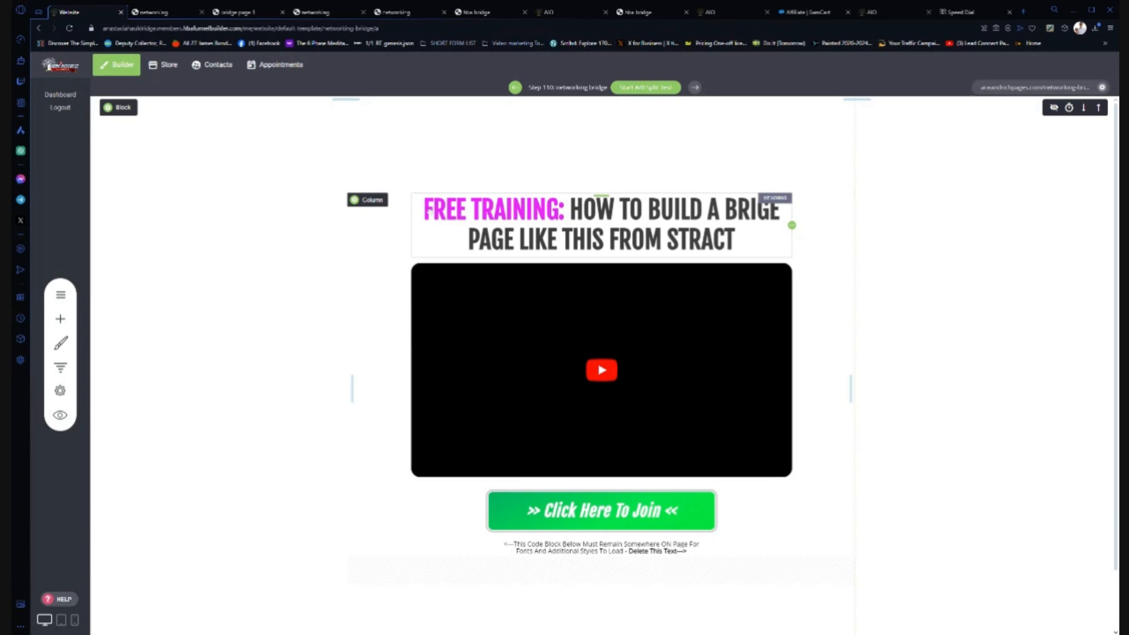
# - Select 'FREE TRAINING:' in the headline and replace its EC29FF colour with a pasted blue hex
pyautogui.click(481, 213)
pyautogui.doubleClick(481, 213)
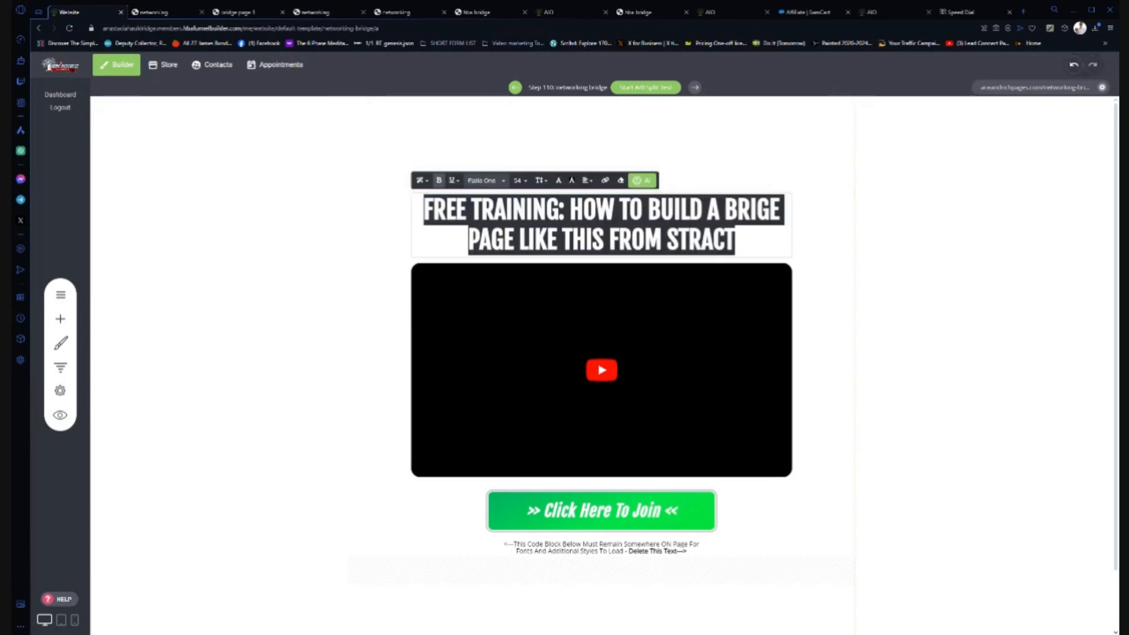
pyautogui.click(559, 210)
pyautogui.moveTo(564, 210); pyautogui.dragTo(424, 210)
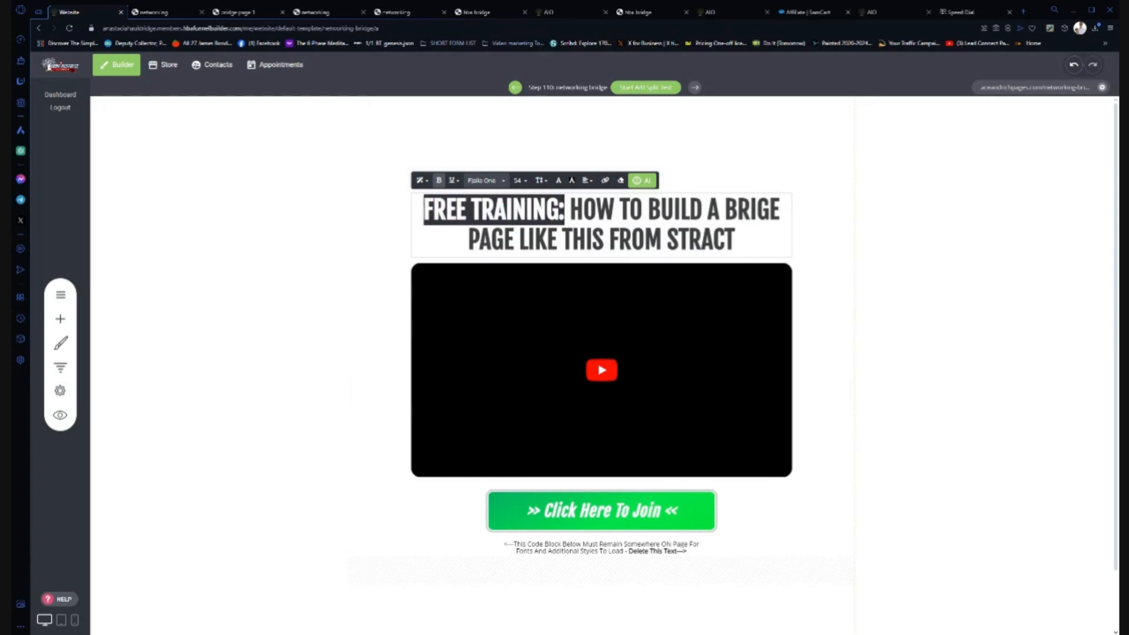
pyautogui.click(597, 210)
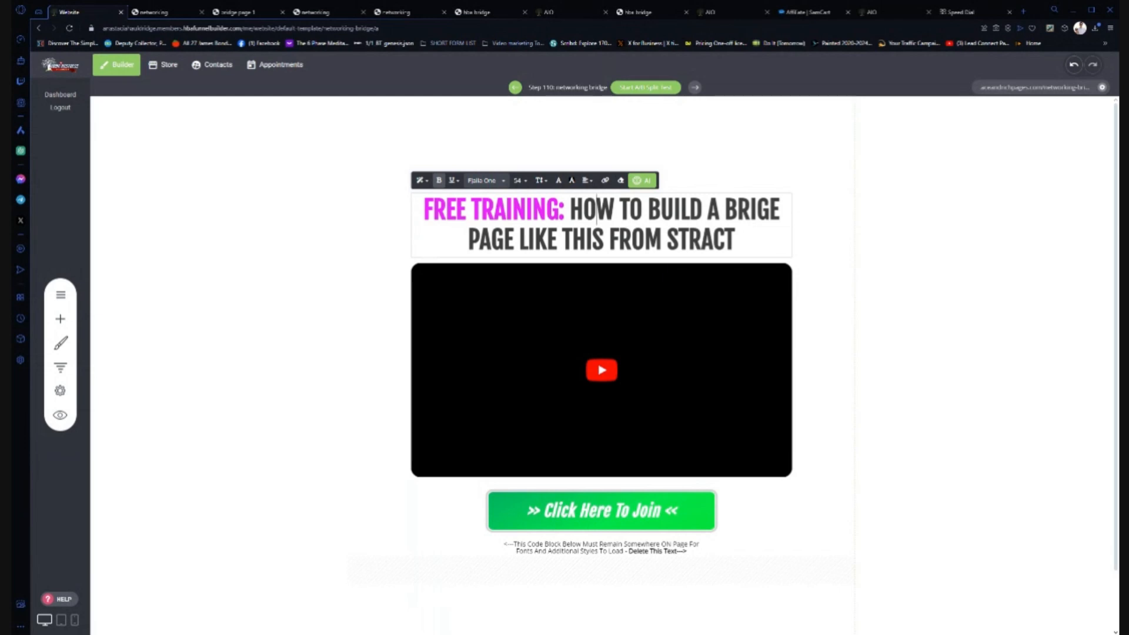
pyautogui.moveTo(565, 210); pyautogui.dragTo(423, 210)
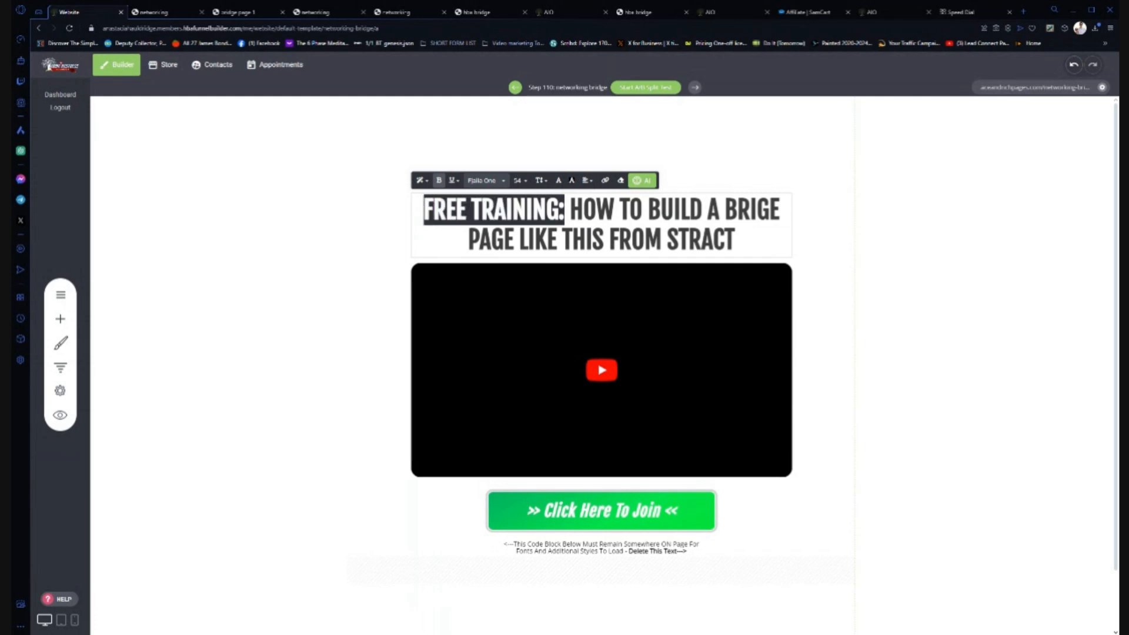
pyautogui.click(558, 180)
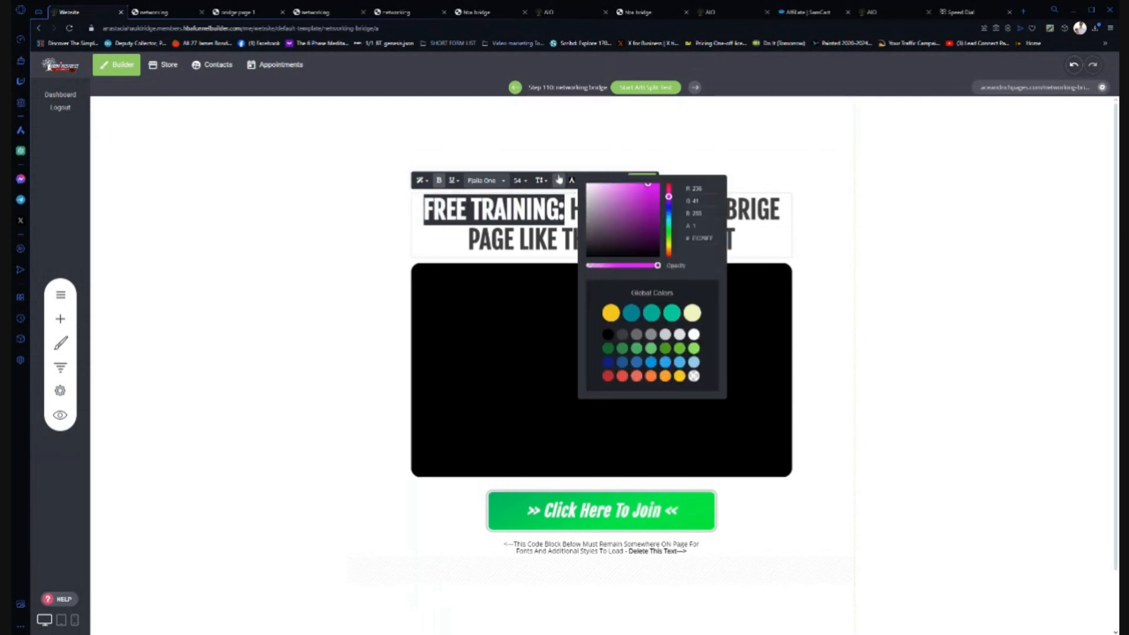
pyautogui.doubleClick(702, 239)
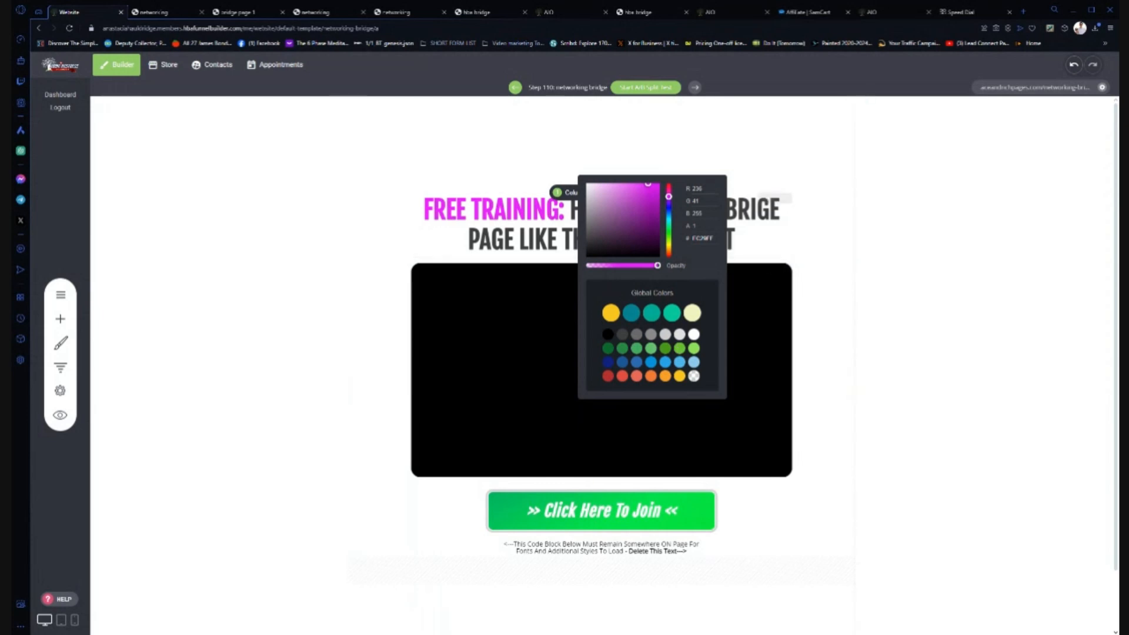
pyautogui.hotkey('ctrl', 'v')
pyautogui.click(705, 257)
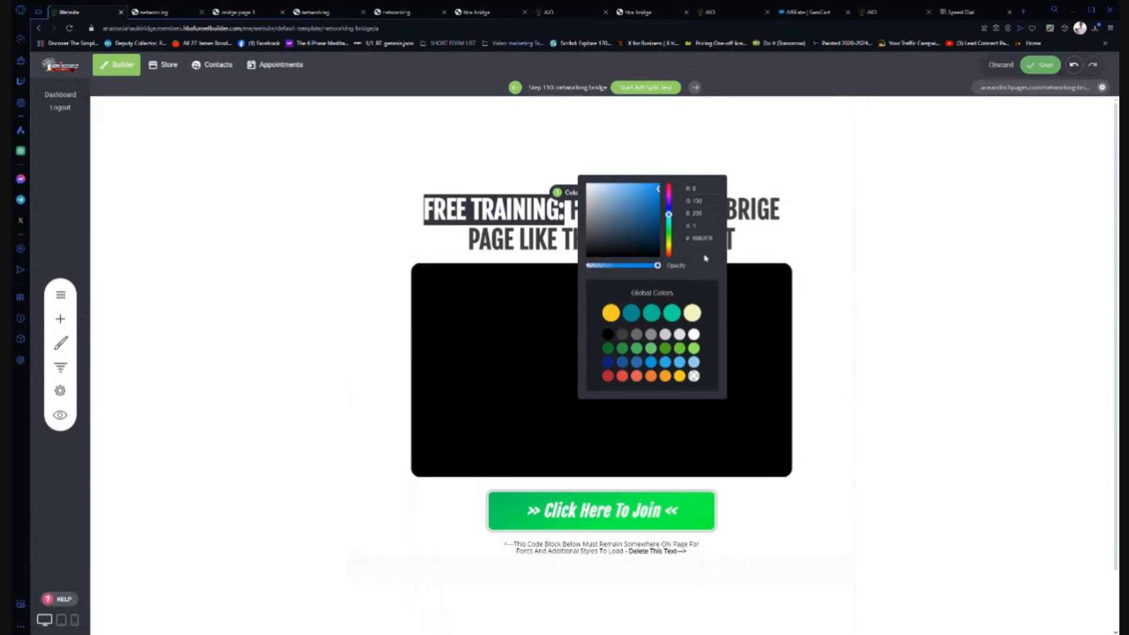
pyautogui.click(379, 249)
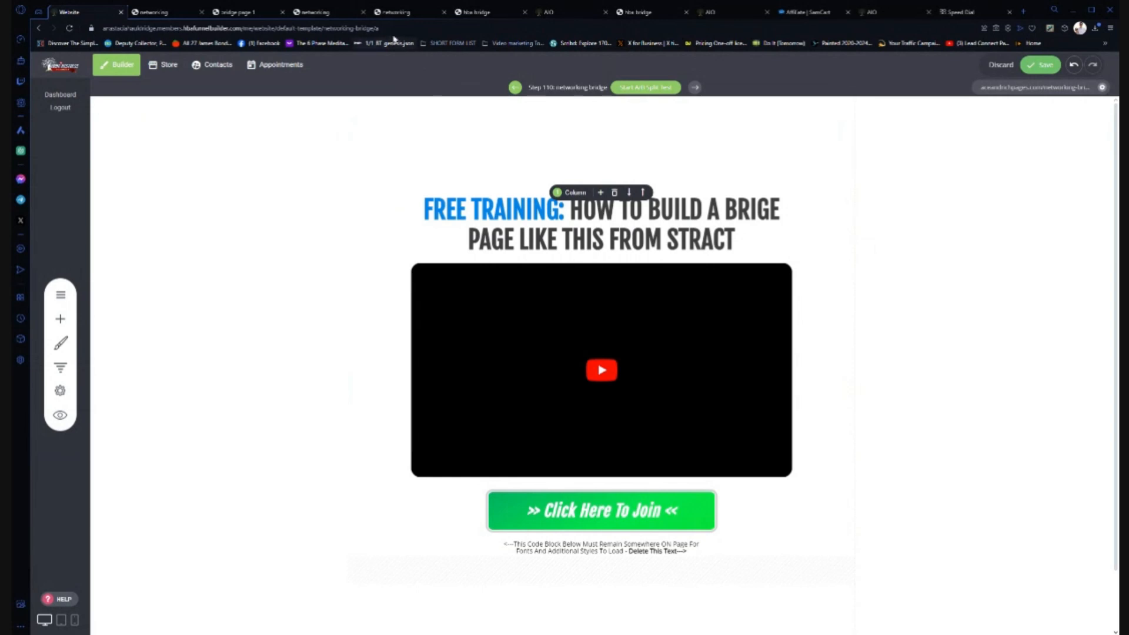
# - Copy the live opt-in page headline and paste it over the bridge page headline
pyautogui.click(395, 12)
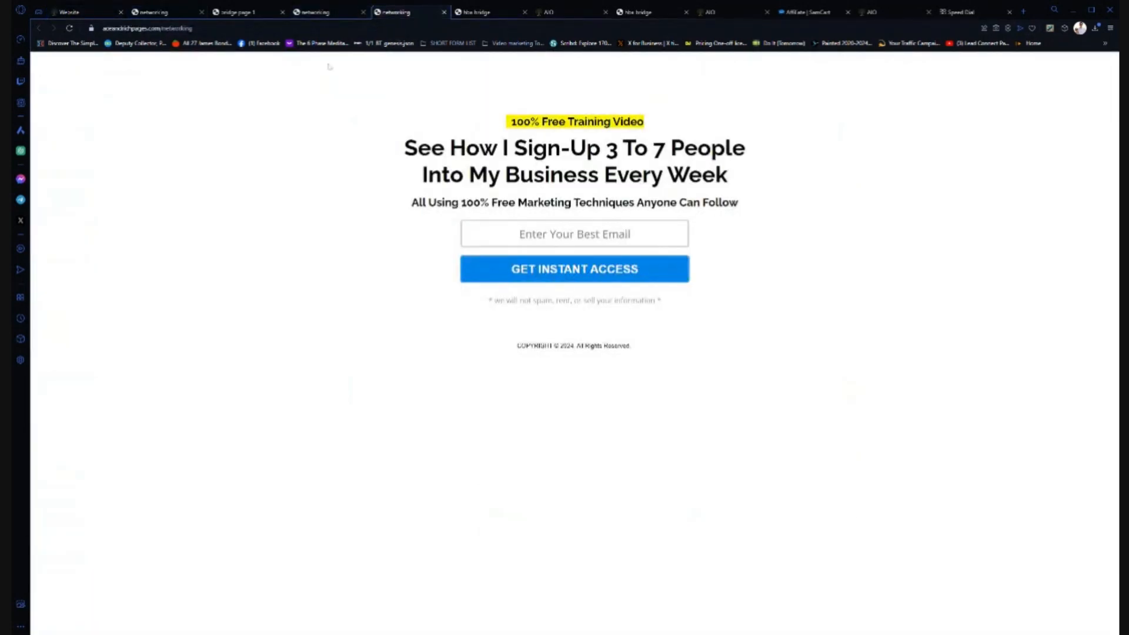
pyautogui.moveTo(405, 144); pyautogui.dragTo(752, 187)
pyautogui.hotkey('ctrl', 'c')
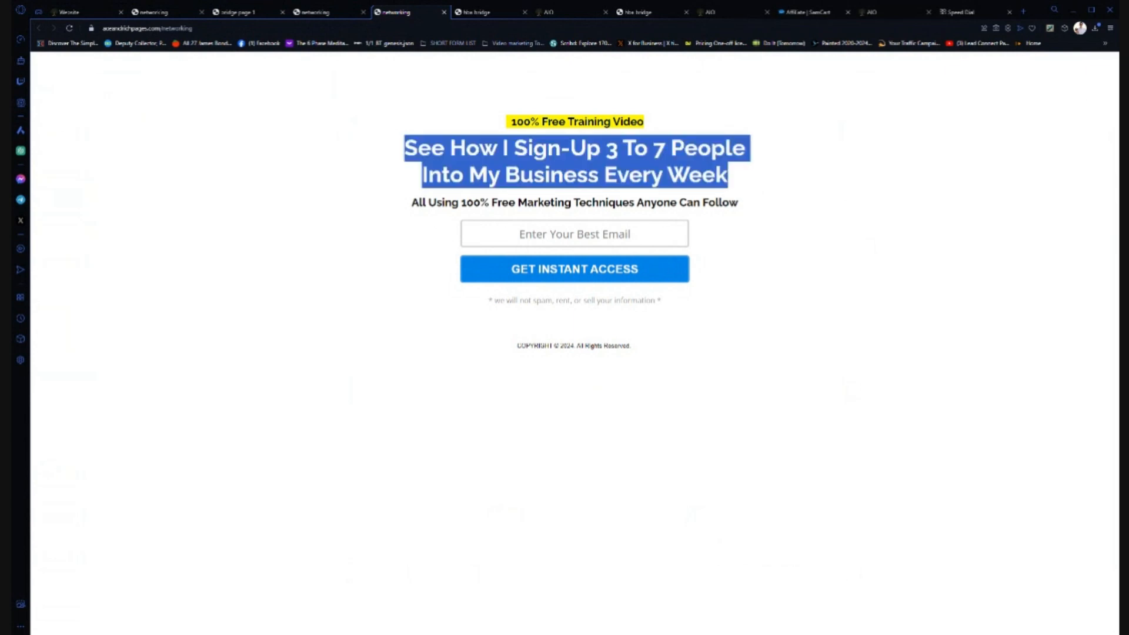
pyautogui.click(74, 12)
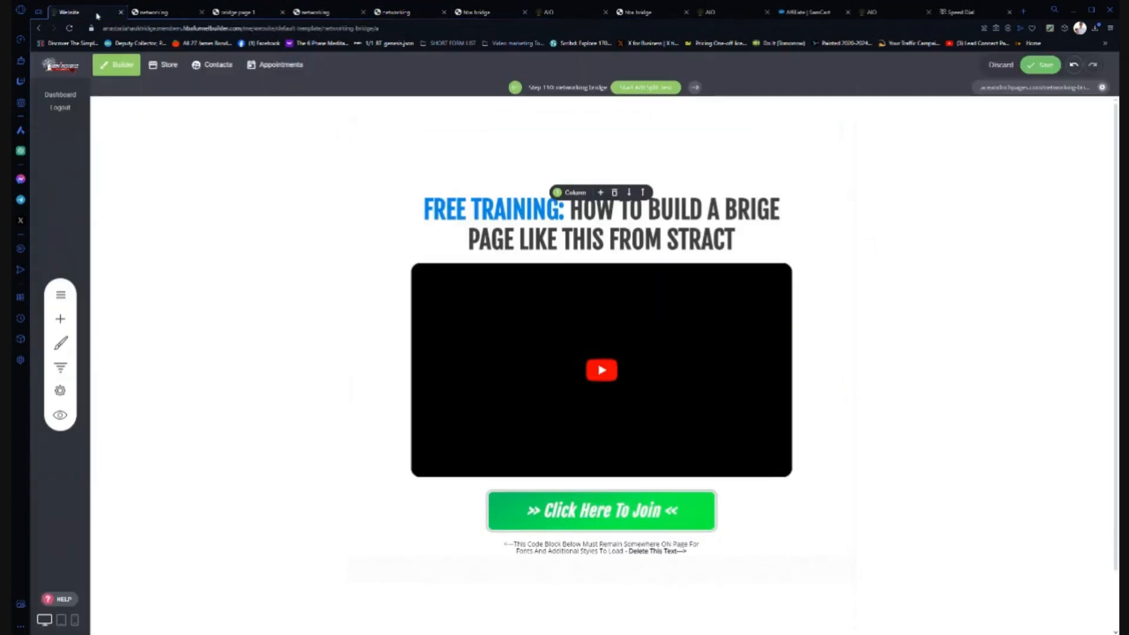
pyautogui.click(560, 207)
pyautogui.hotkey('ctrl', 'a')
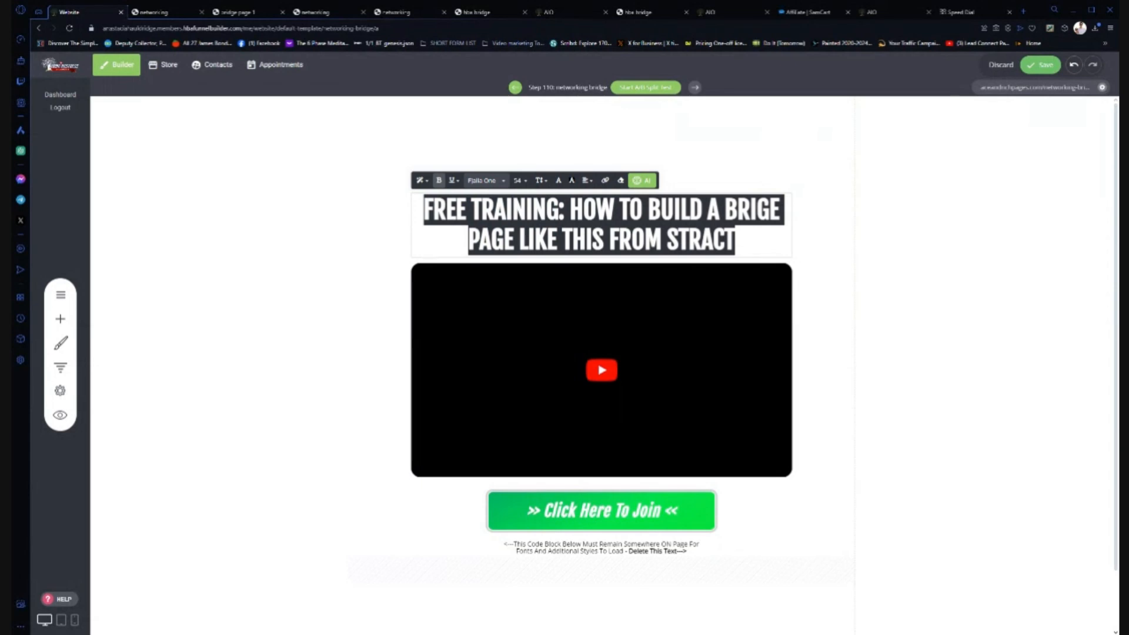
pyautogui.hotkey('ctrl', 'v')
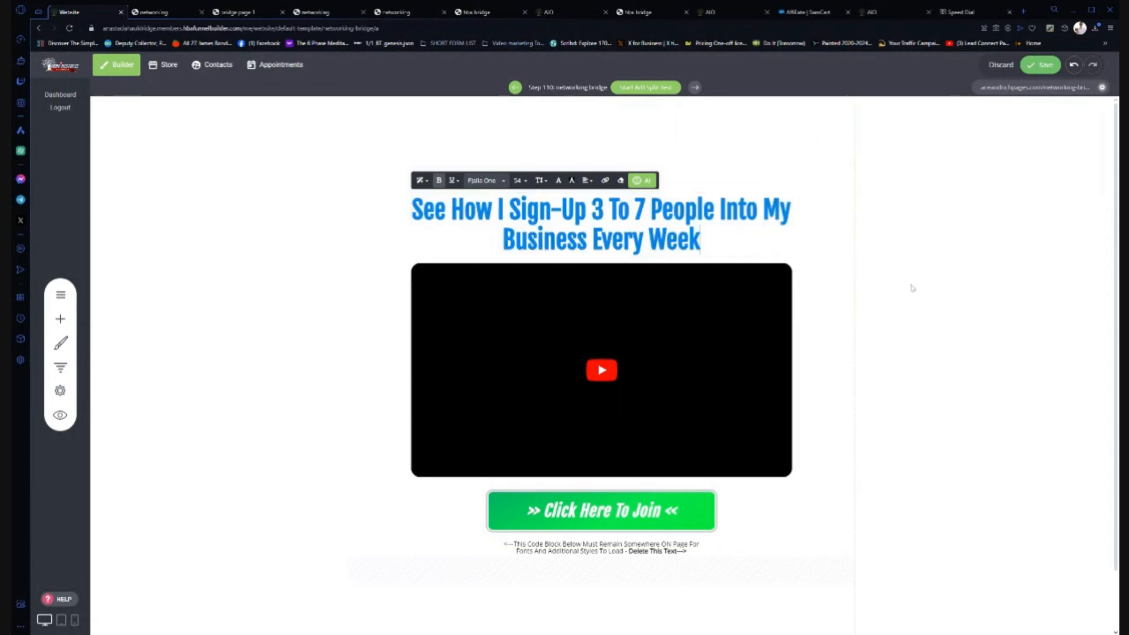
pyautogui.click(898, 290)
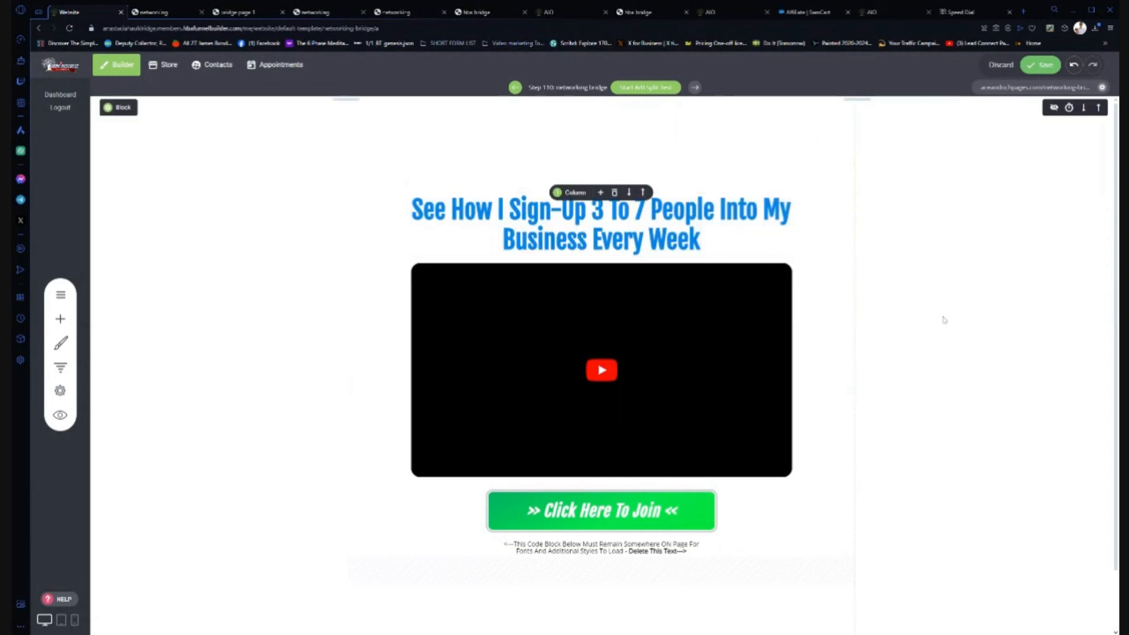
# - Reselect the new headline and compare it with the live opt-in page
pyautogui.click(606, 218)
pyautogui.hotkey('ctrl', 'a')
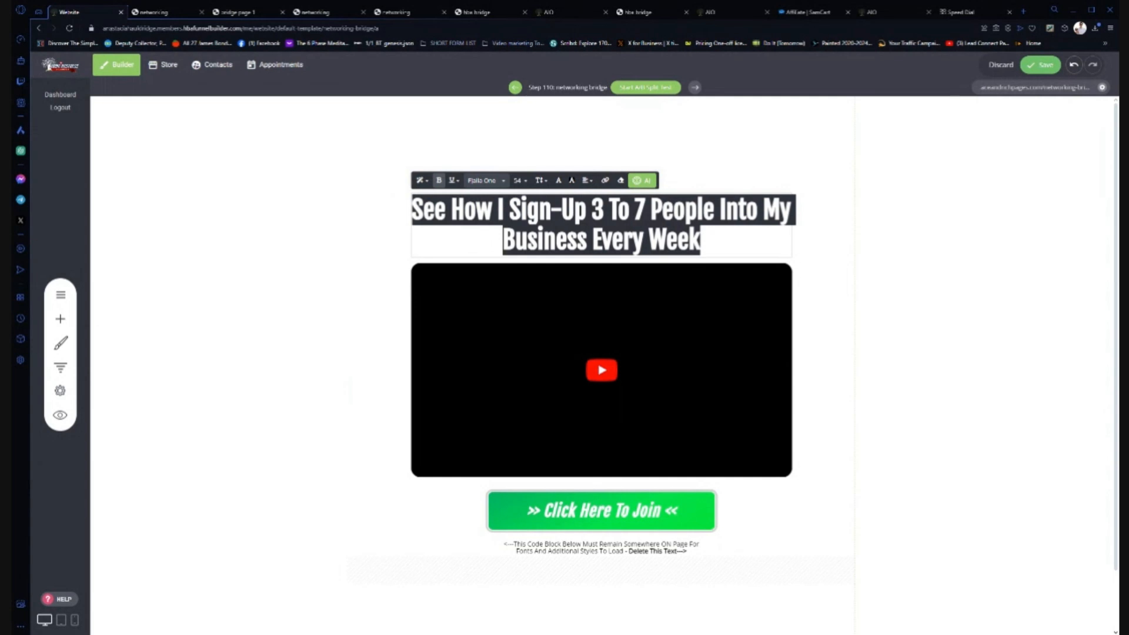
pyautogui.click(392, 12)
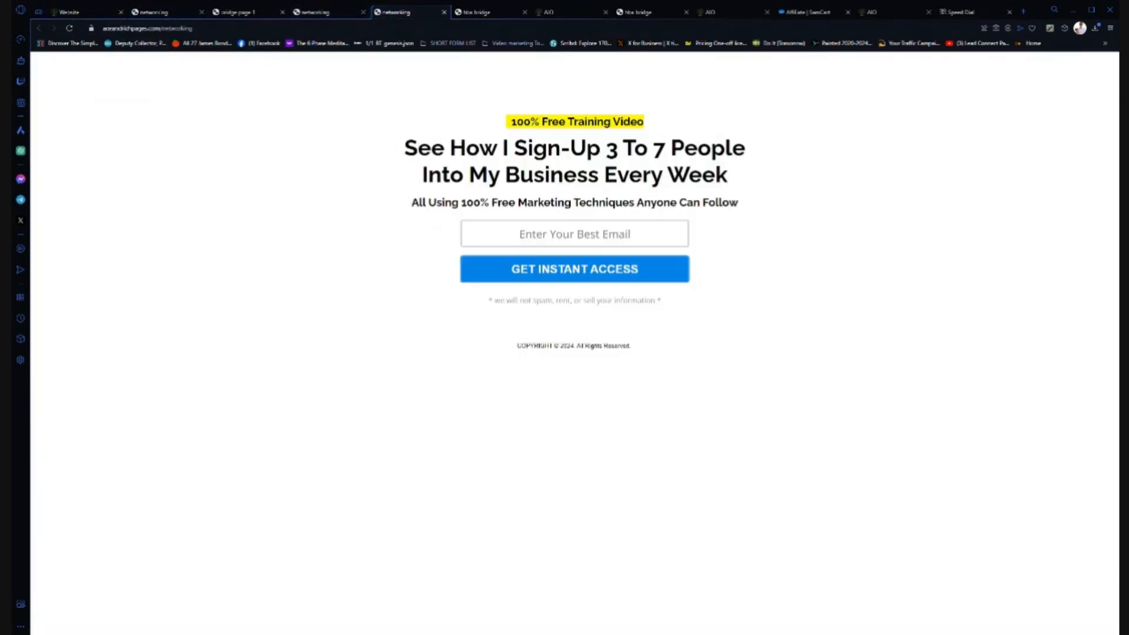
pyautogui.click(73, 11)
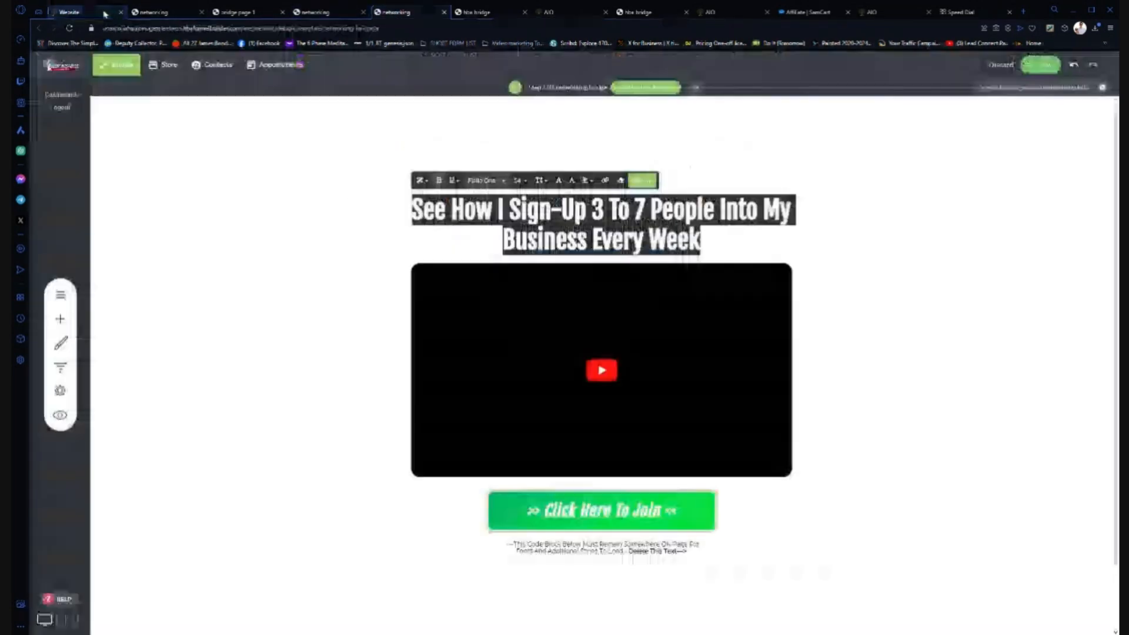
# - Set the headline text colour to black and compare it against the live opt-in page
pyautogui.click(558, 180)
pyautogui.click(607, 335)
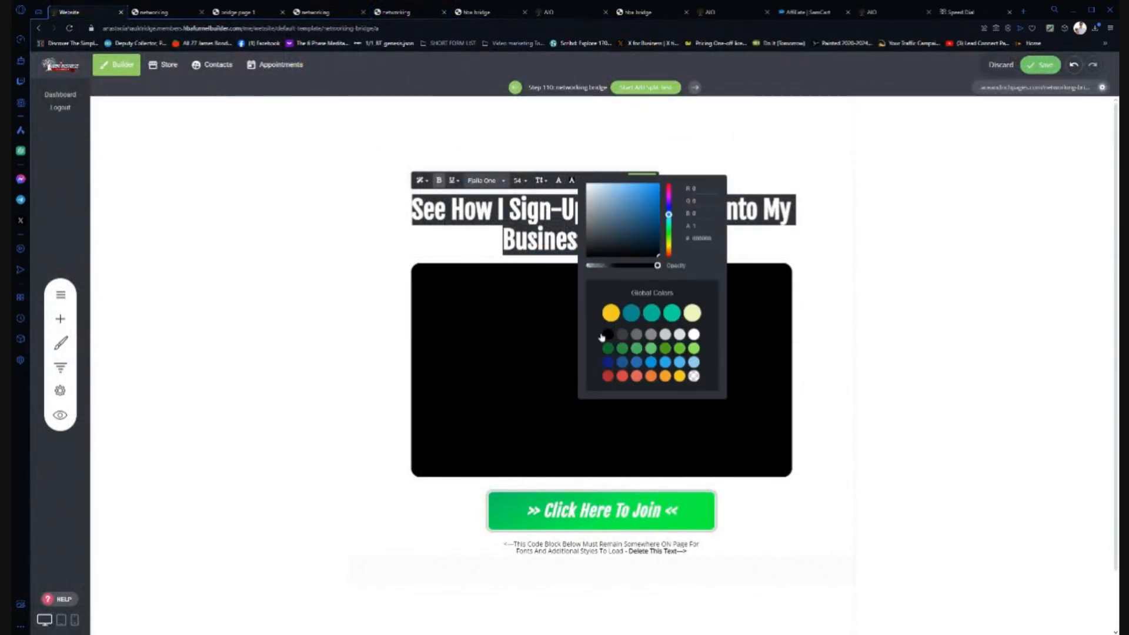
pyautogui.click(326, 259)
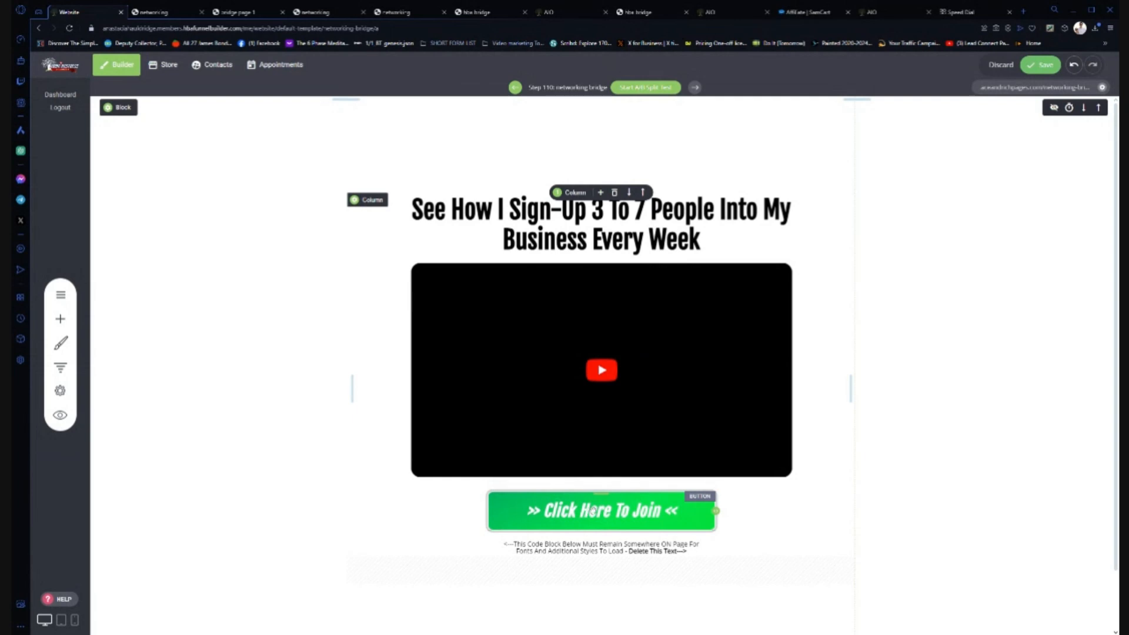
pyautogui.click(406, 12)
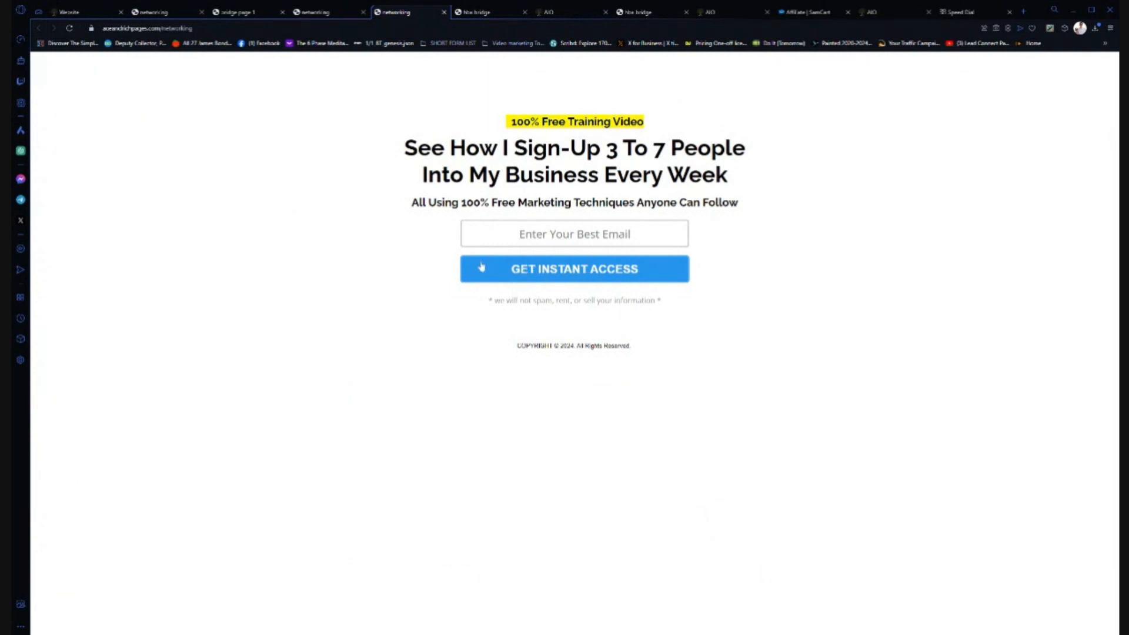
pyautogui.click(77, 12)
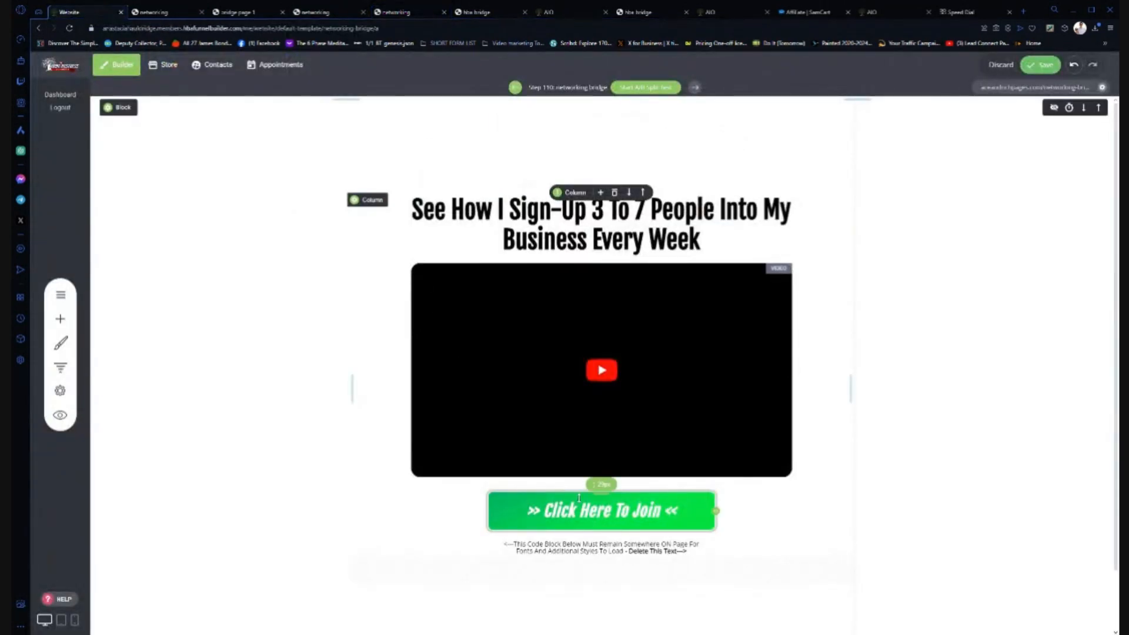
# - Disable the button gradient, paste a solid orange hex colour, and save the page
pyautogui.click(609, 521)
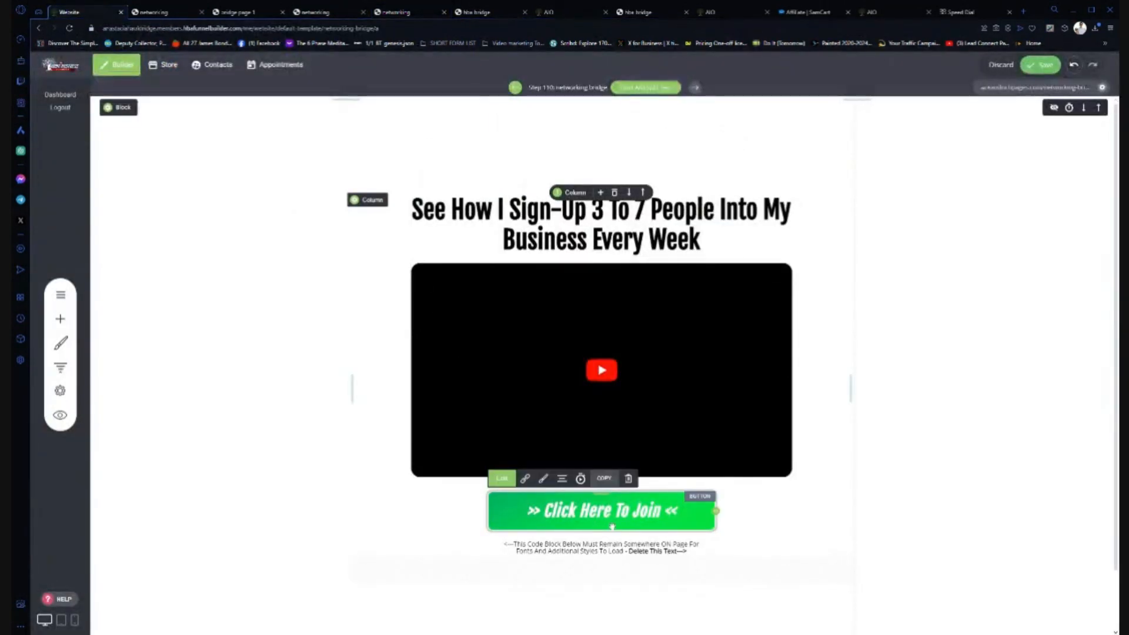
pyautogui.click(541, 479)
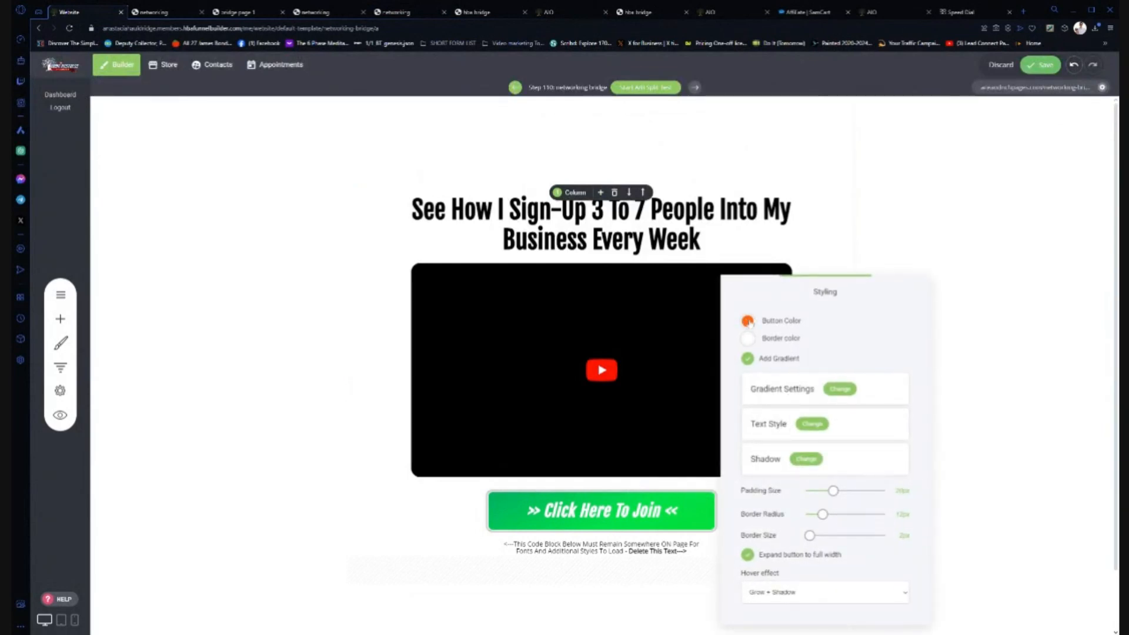
pyautogui.click(748, 321)
pyautogui.click(748, 359)
pyautogui.click(747, 321)
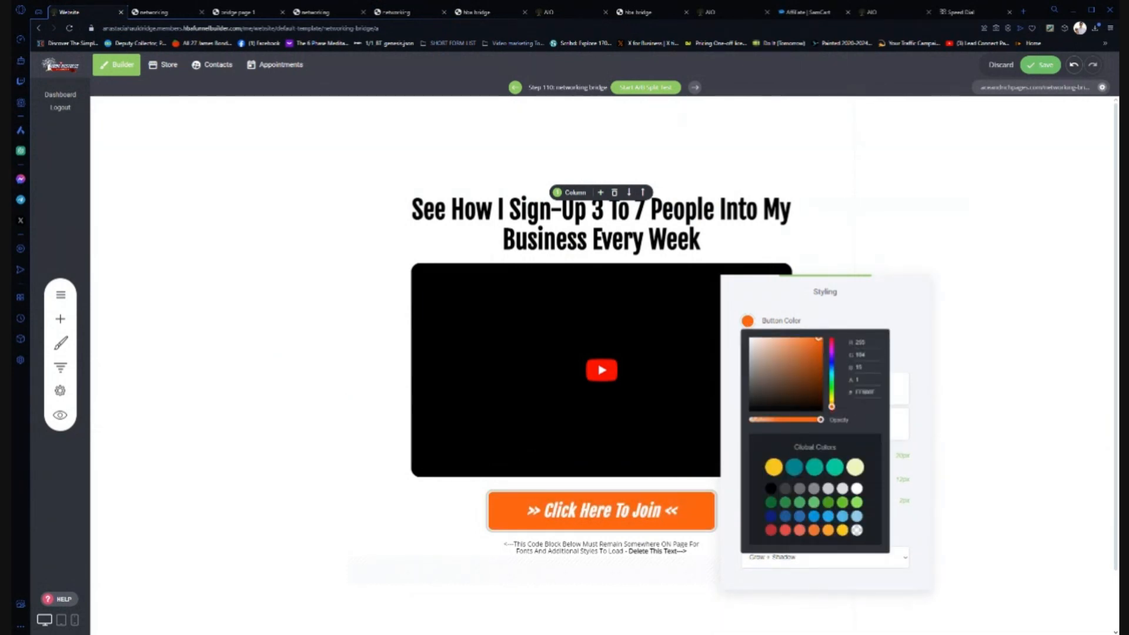
pyautogui.hotkey('ctrl', 'v')
pyautogui.click(310, 340)
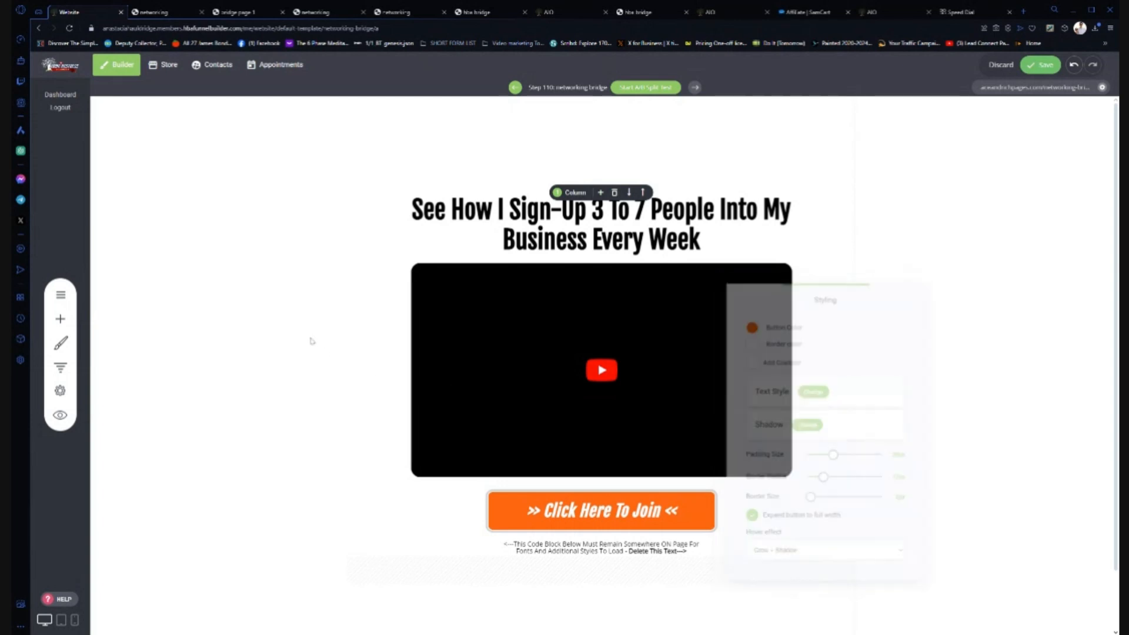
pyautogui.click(1041, 65)
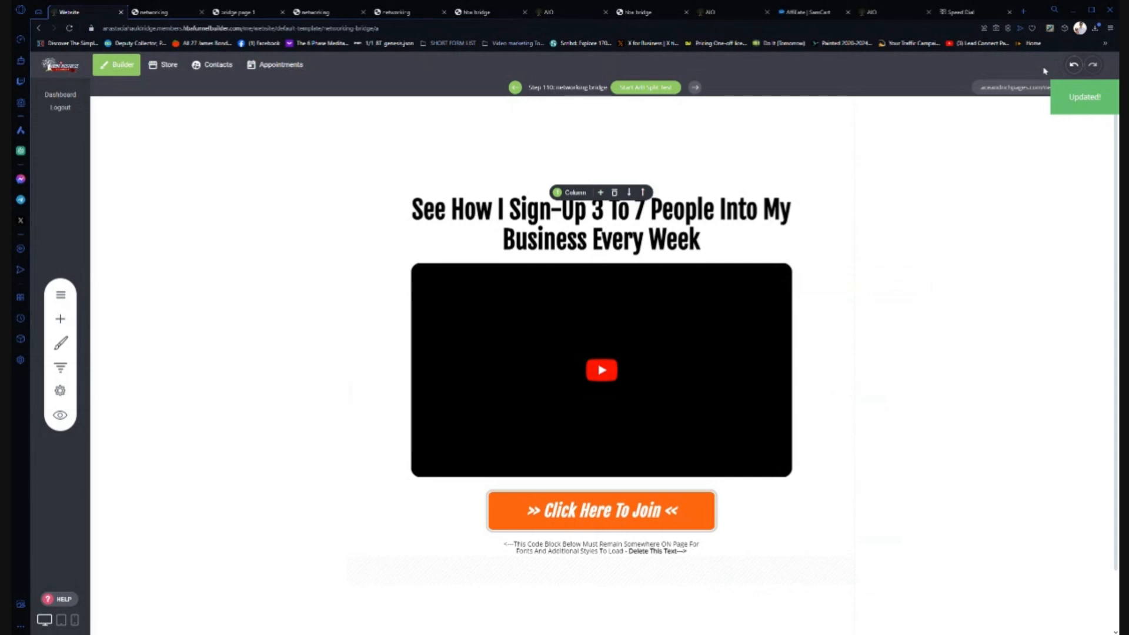
pyautogui.click(60, 368)
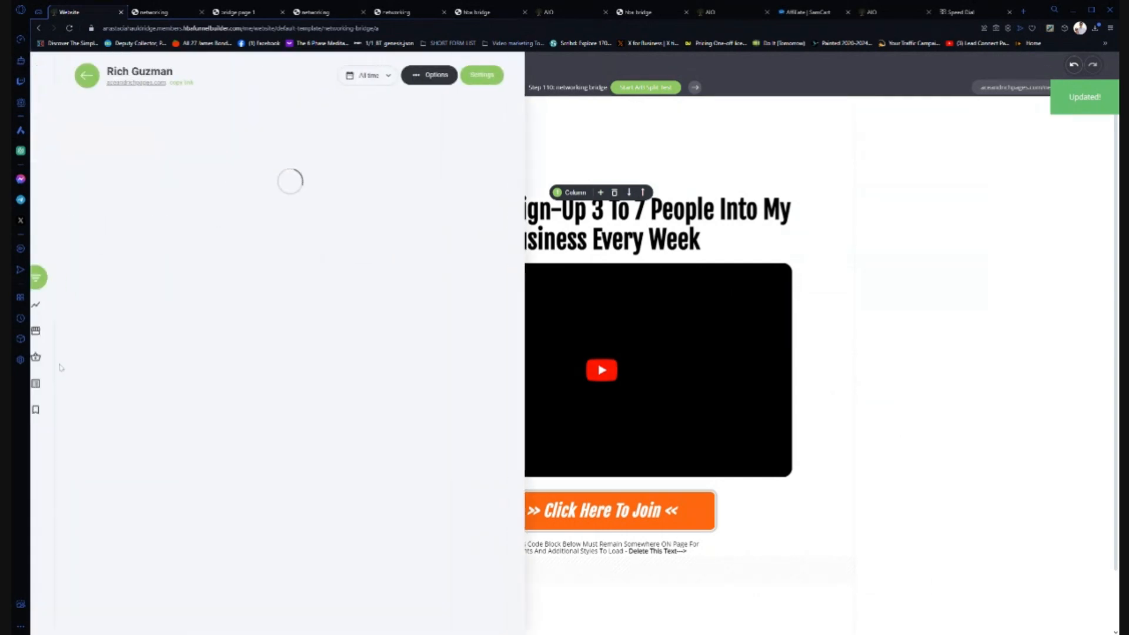
pyautogui.moveTo(535, 117); pyautogui.dragTo(523, 626)
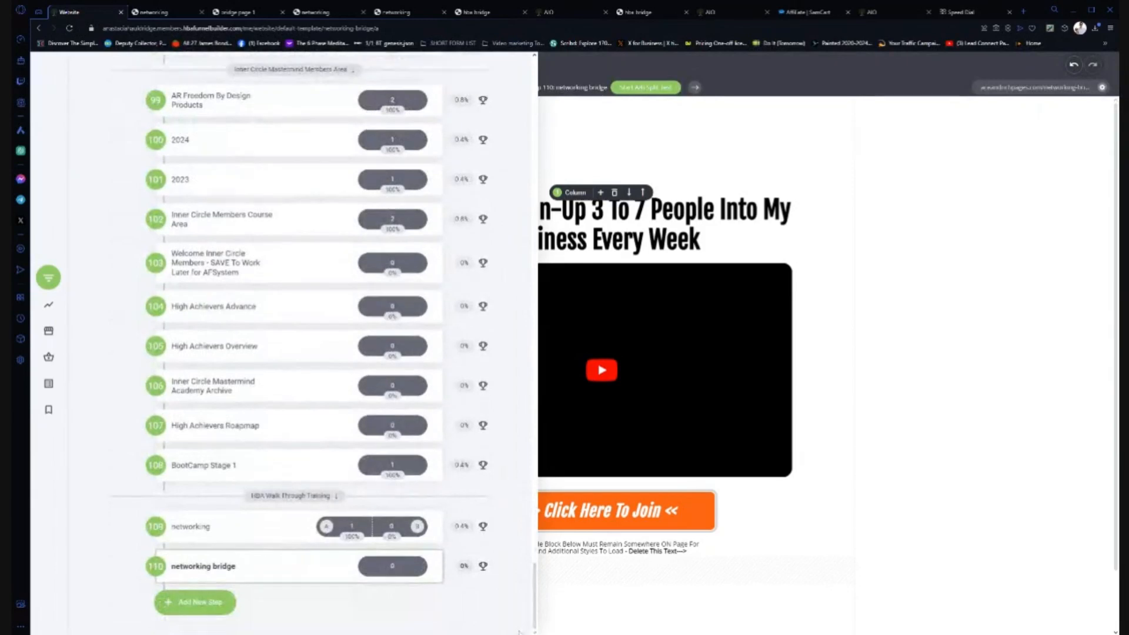
pyautogui.click(199, 529)
pyautogui.click(224, 477)
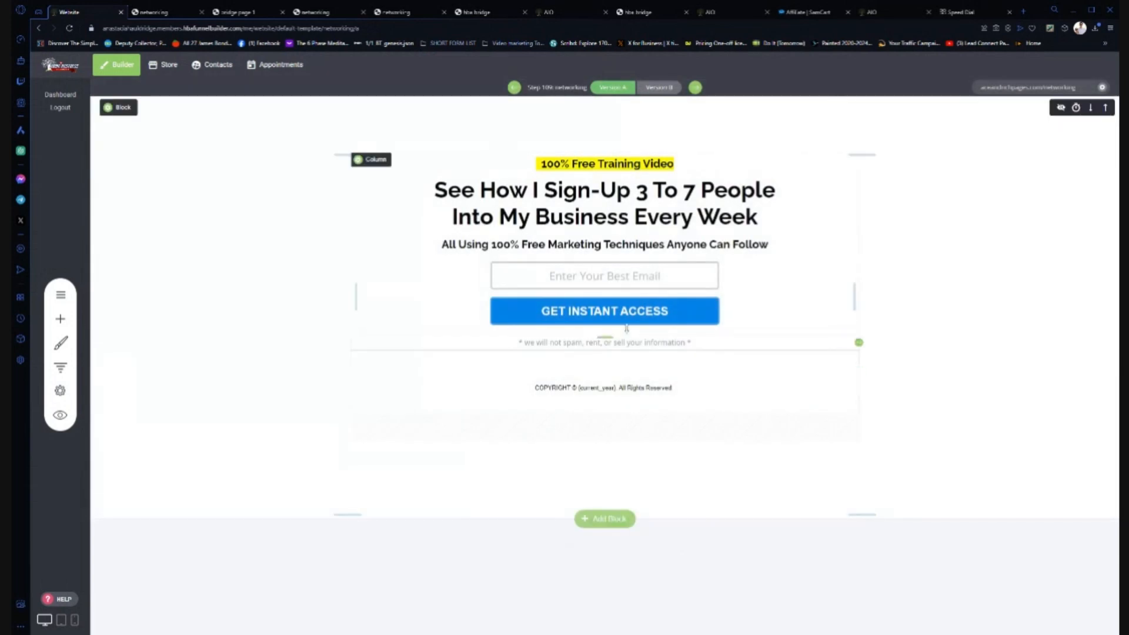
pyautogui.moveTo(563, 319)
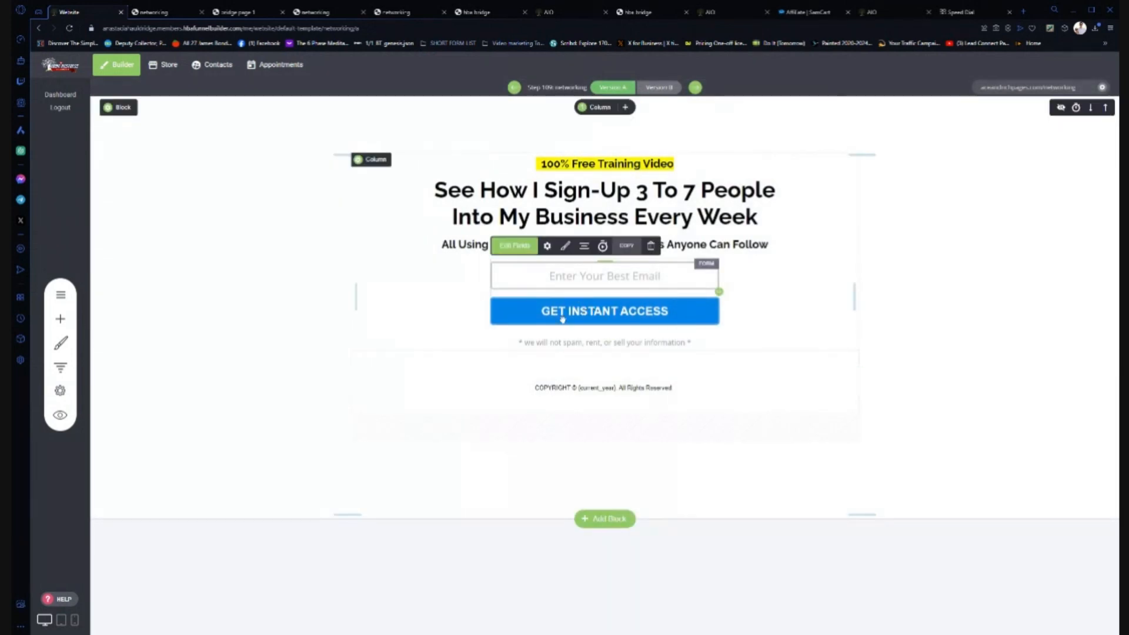
pyautogui.click(565, 246)
pyautogui.click(801, 302)
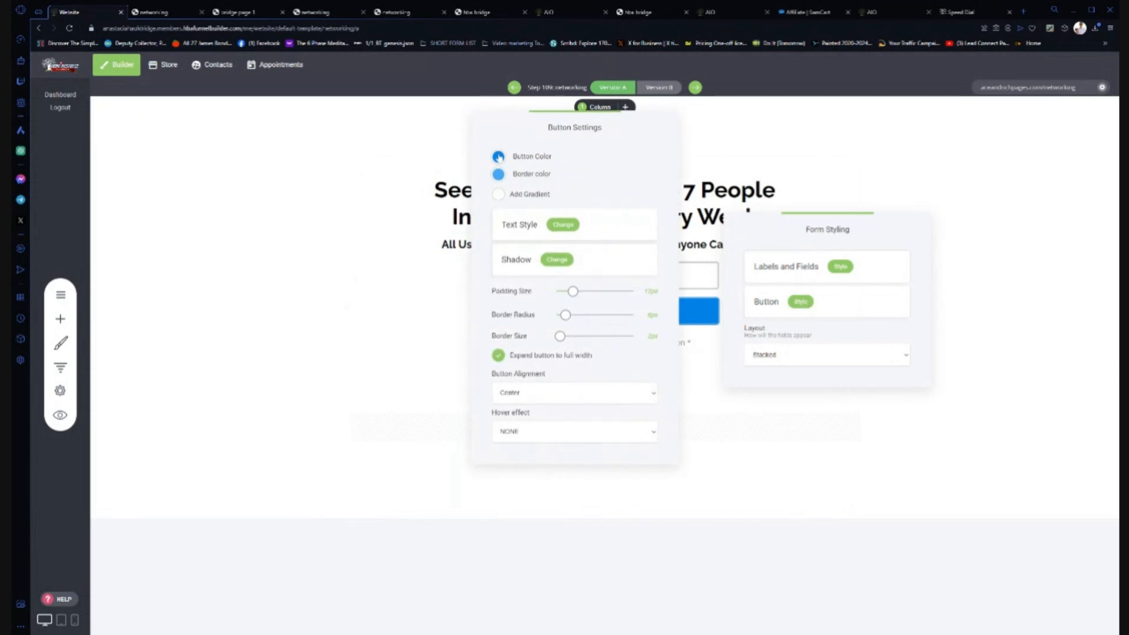
pyautogui.click(498, 157)
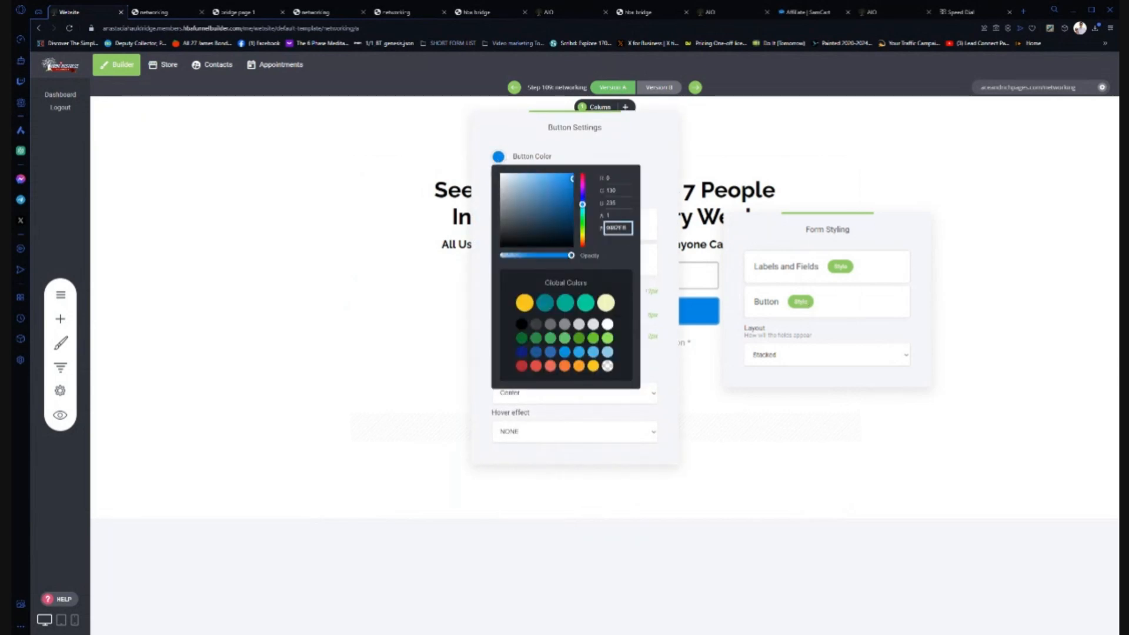
pyautogui.click(354, 340)
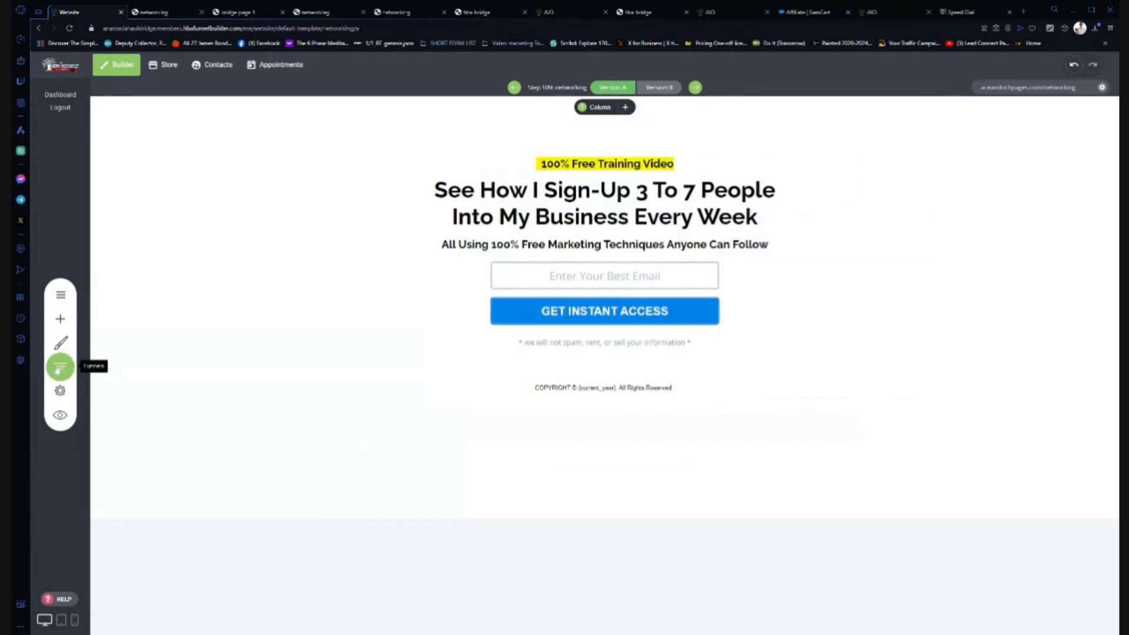
pyautogui.click(60, 368)
pyautogui.moveTo(535, 95); pyautogui.dragTo(535, 600)
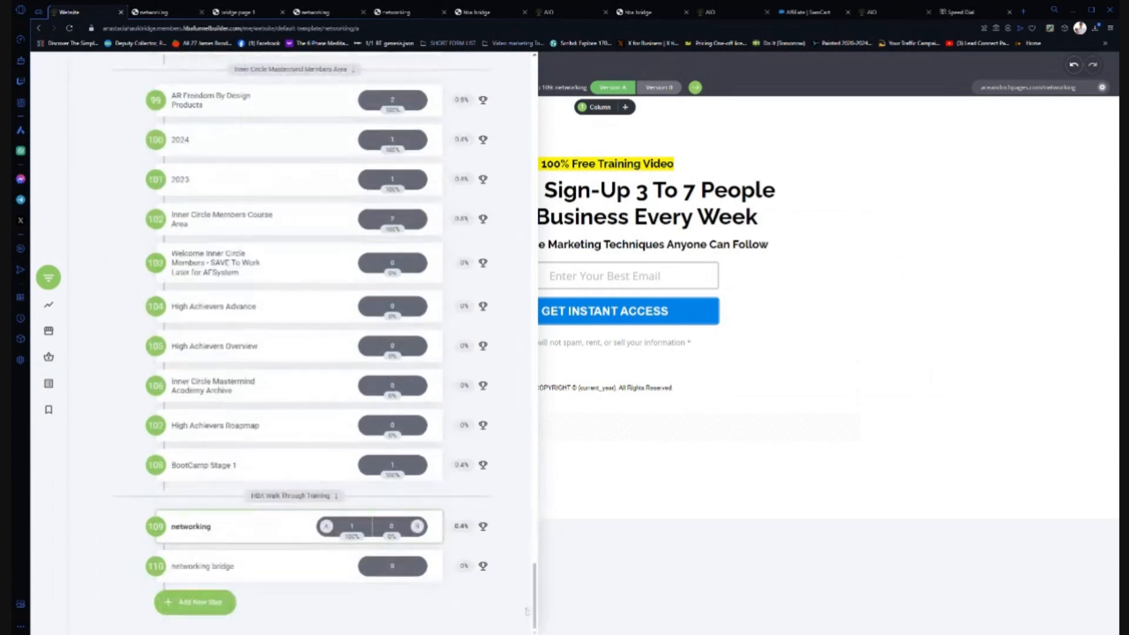
pyautogui.click(208, 566)
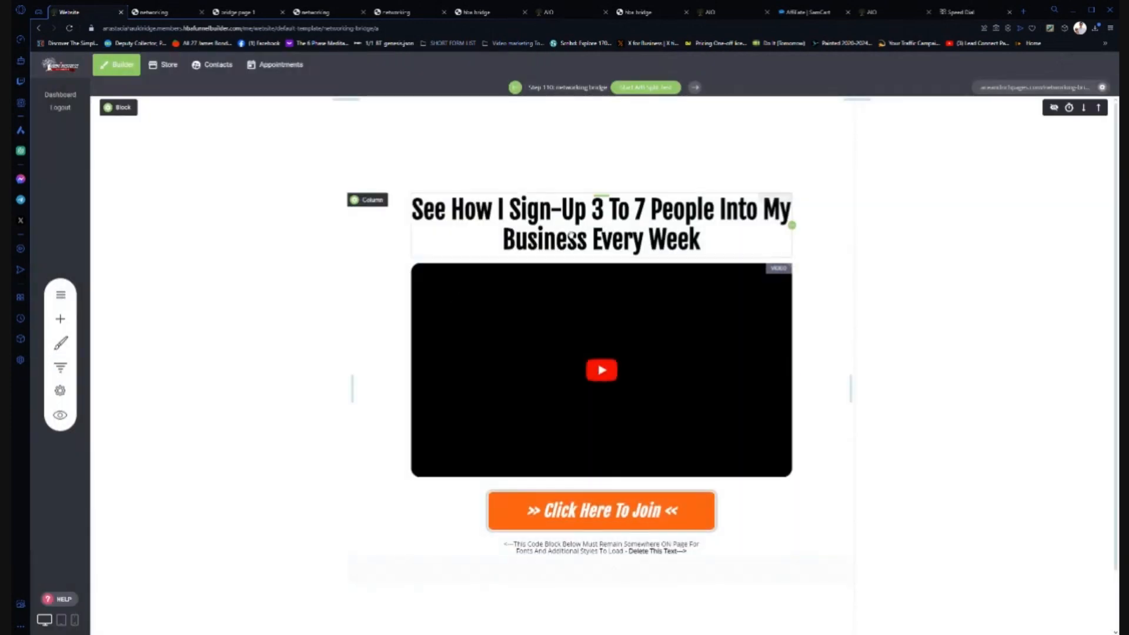
# - Set the Click Here To Join button colour to hex 0082FB
pyautogui.click(553, 511)
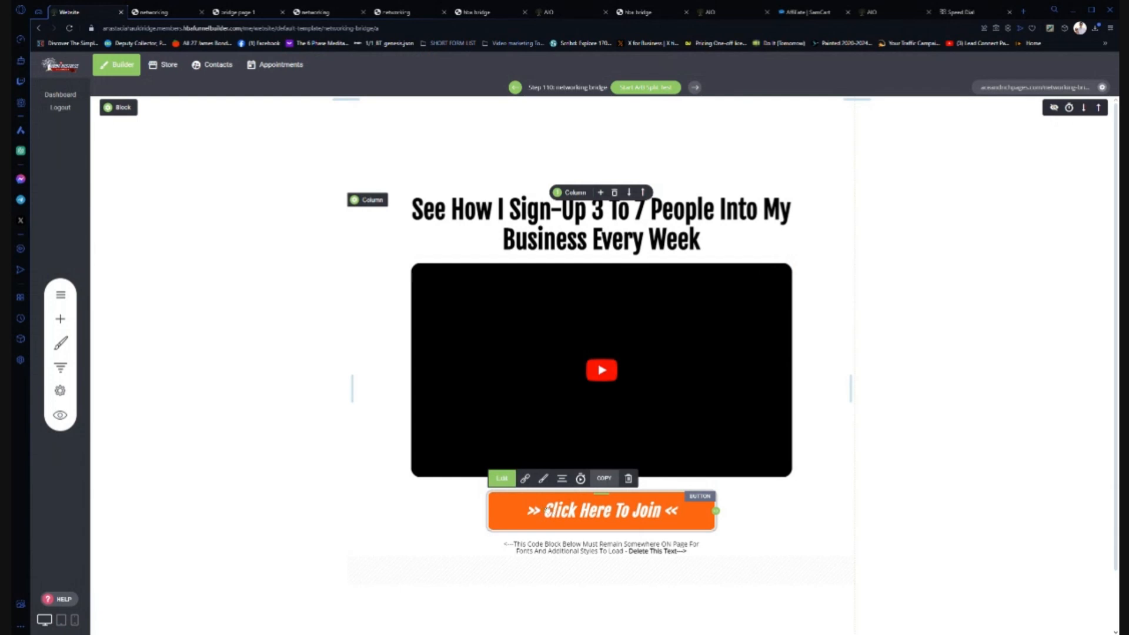
pyautogui.click(544, 479)
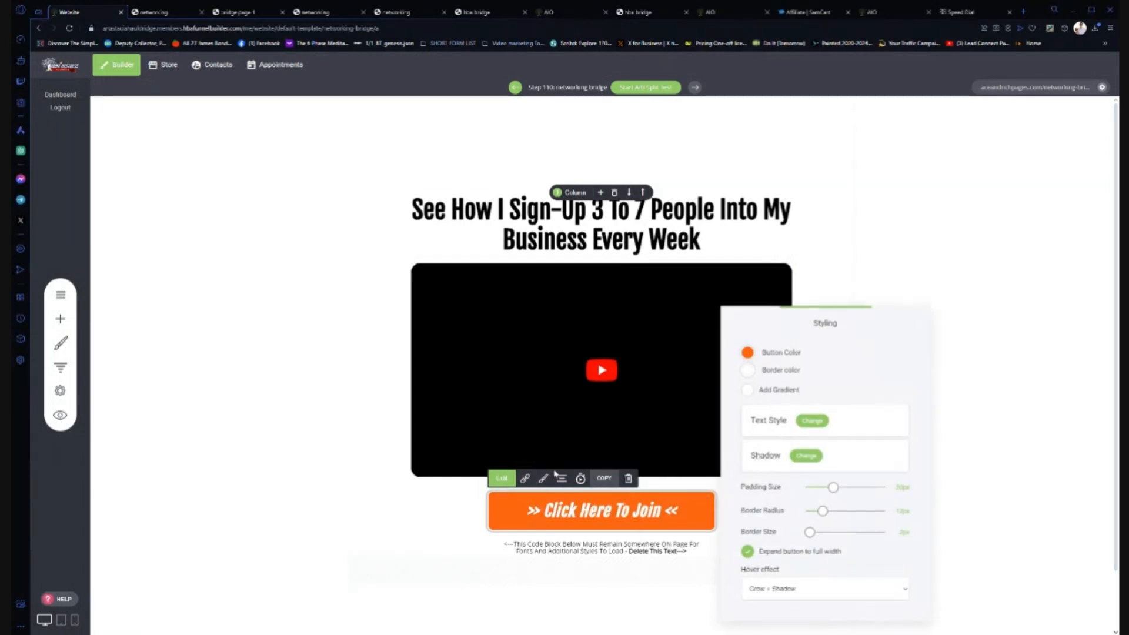
pyautogui.click(748, 353)
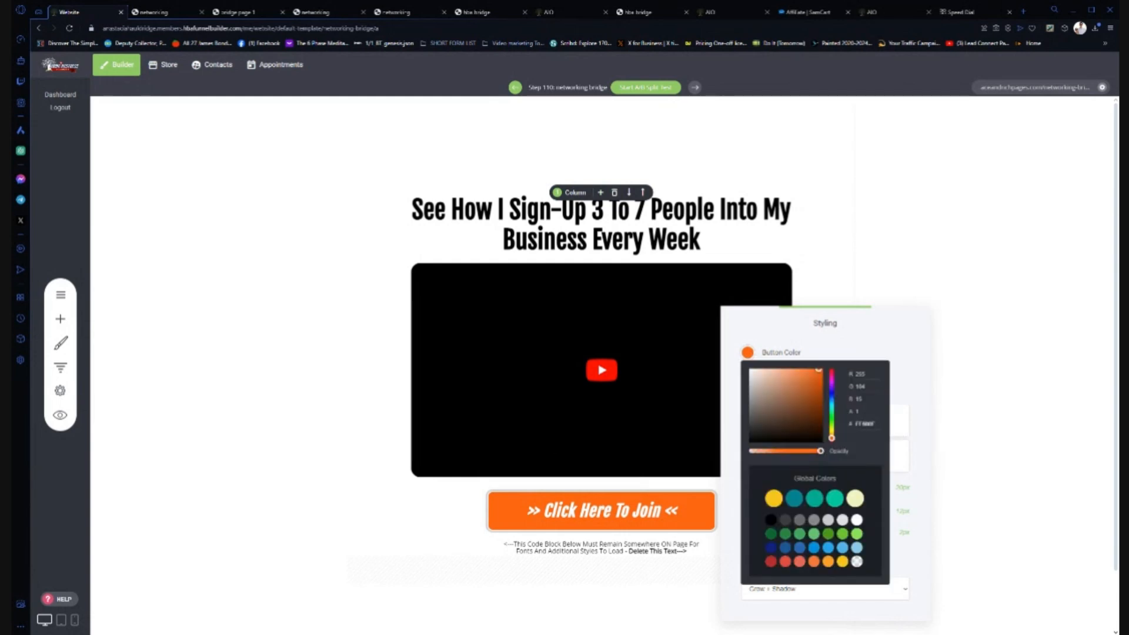
pyautogui.write('0082FB')
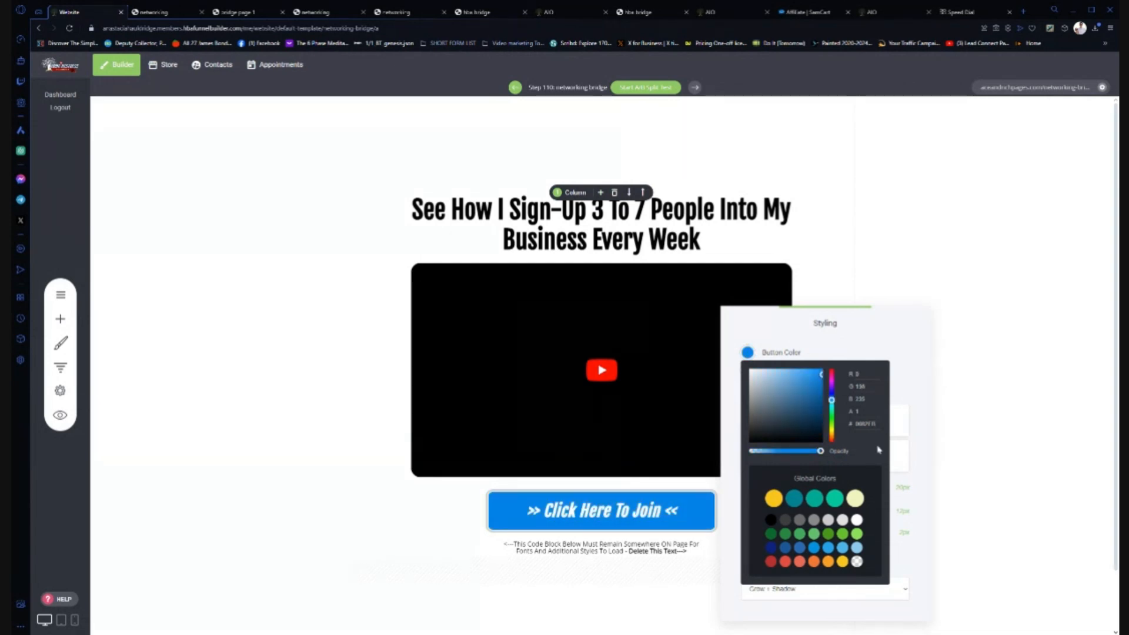
pyautogui.click(920, 406)
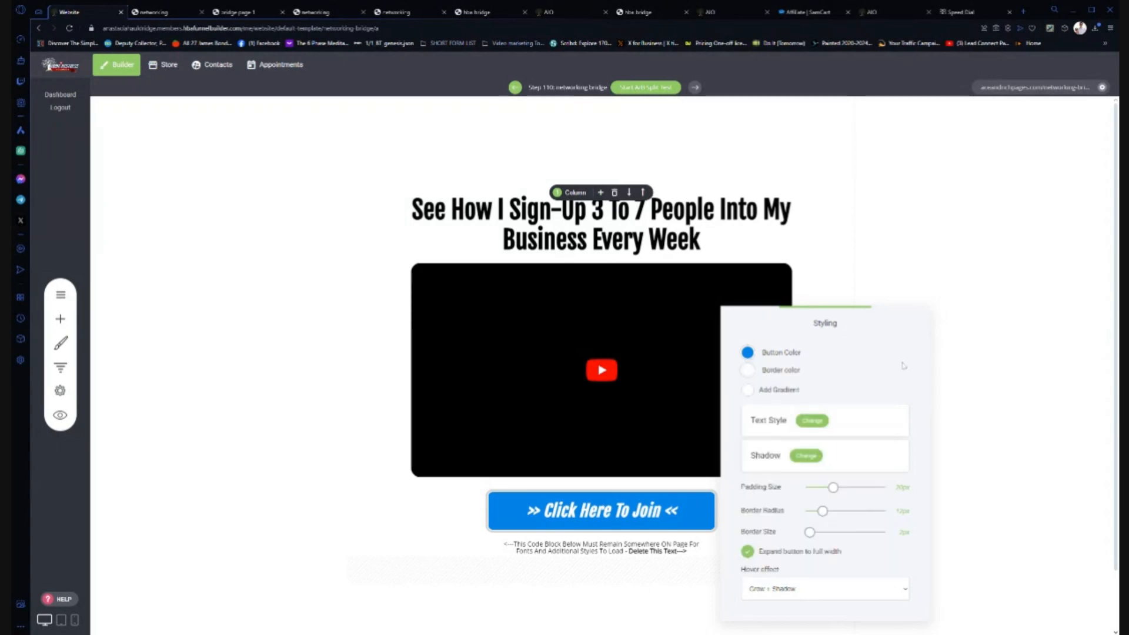
pyautogui.click(981, 420)
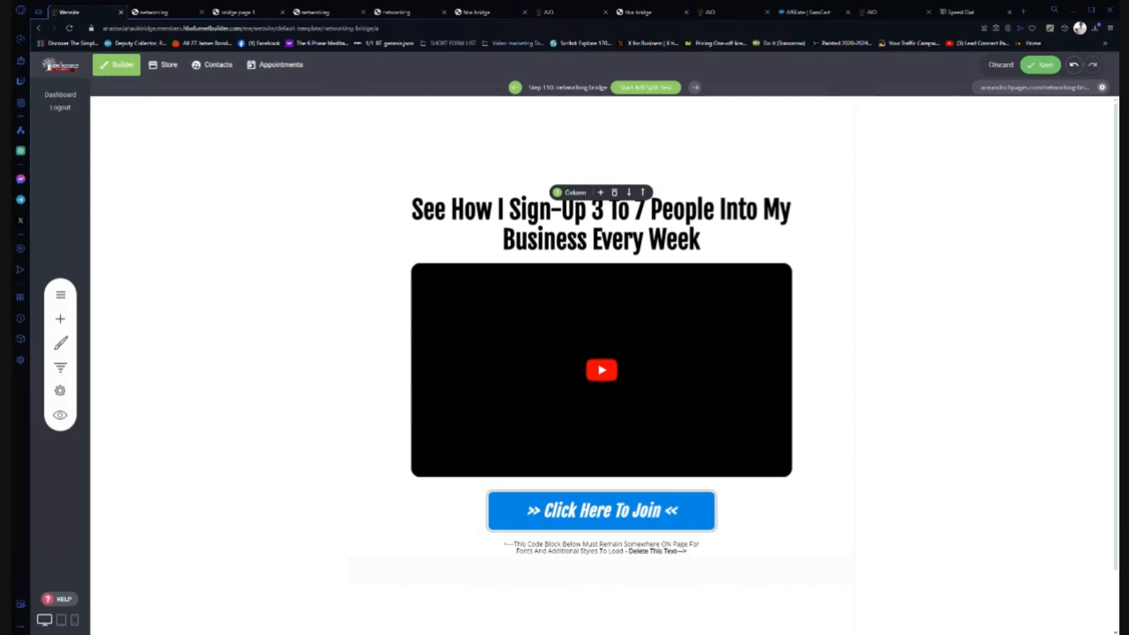
# - Replace the button text 'Click Here To Join' with 'Continue To Get Started'
pyautogui.click(593, 516)
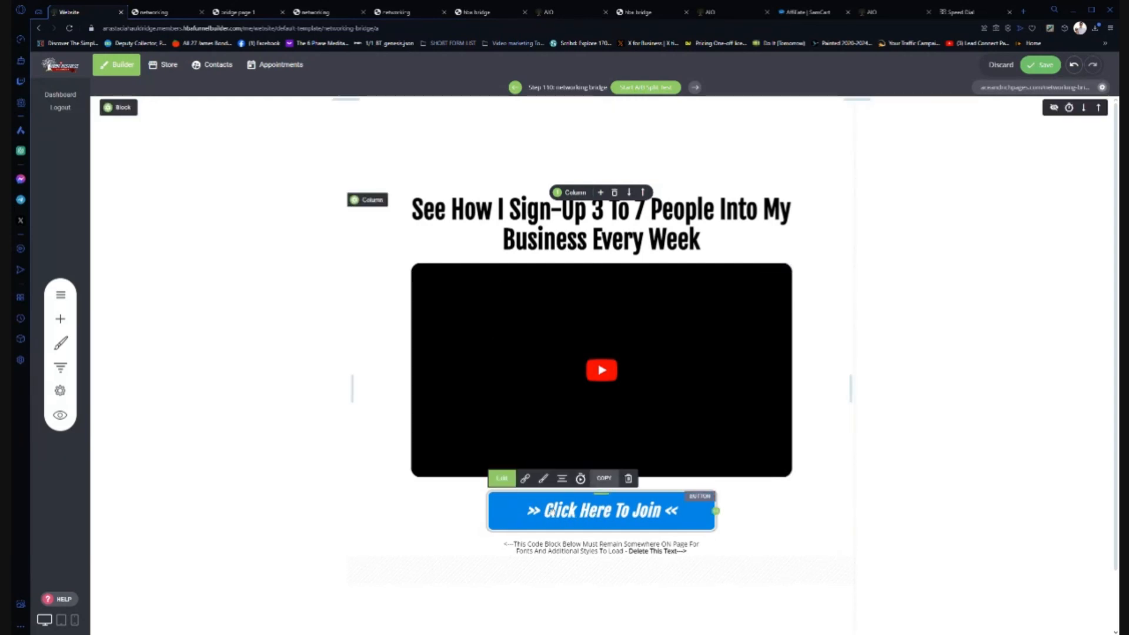
pyautogui.click(503, 480)
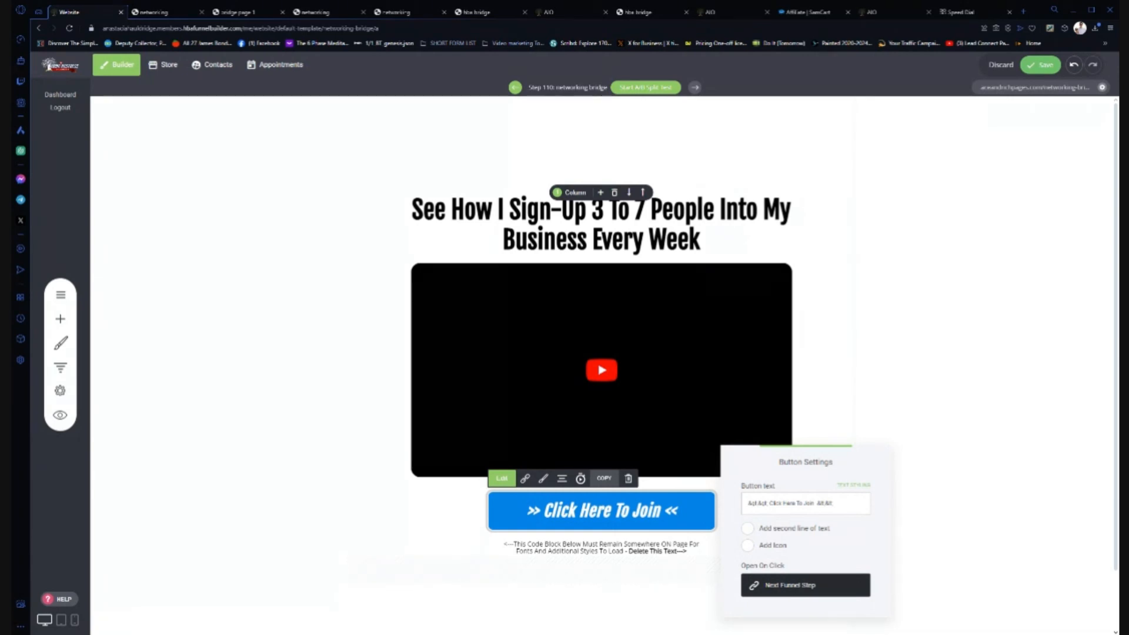
pyautogui.moveTo(814, 504); pyautogui.dragTo(769, 504)
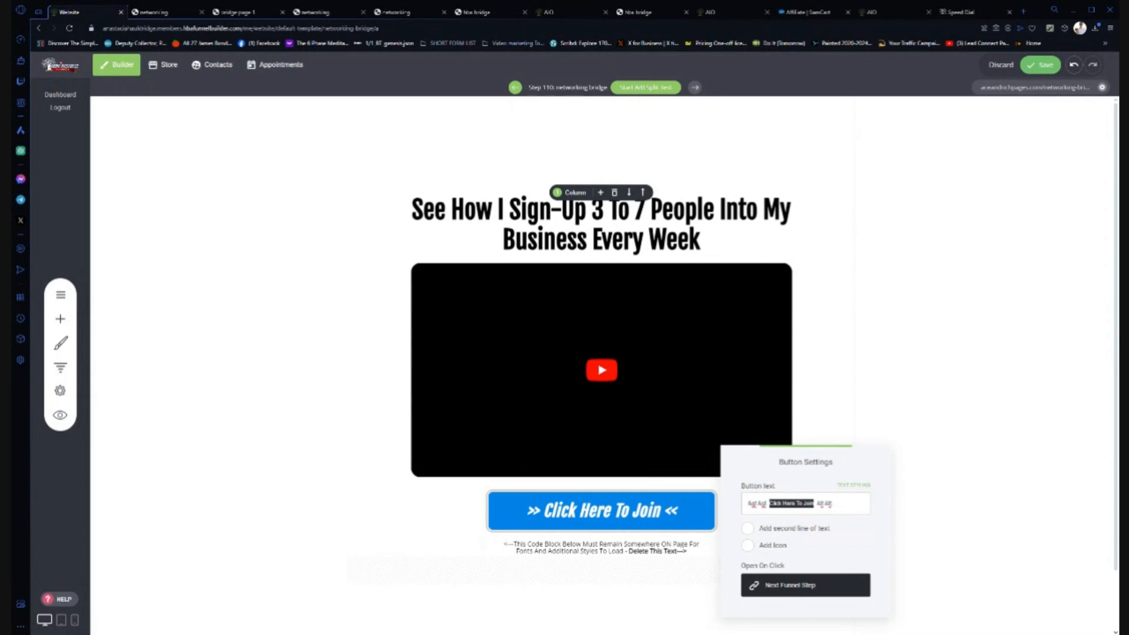
pyautogui.write('continue')
pyautogui.press('BackSpace')
pyautogui.write('C')
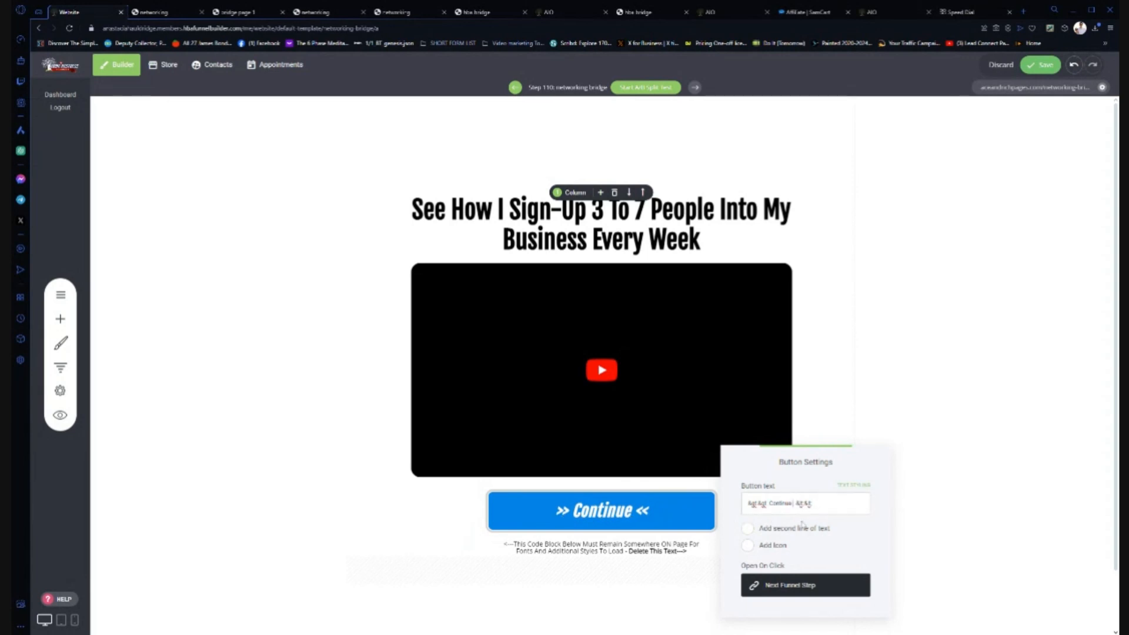
pyautogui.write('To Get Started')
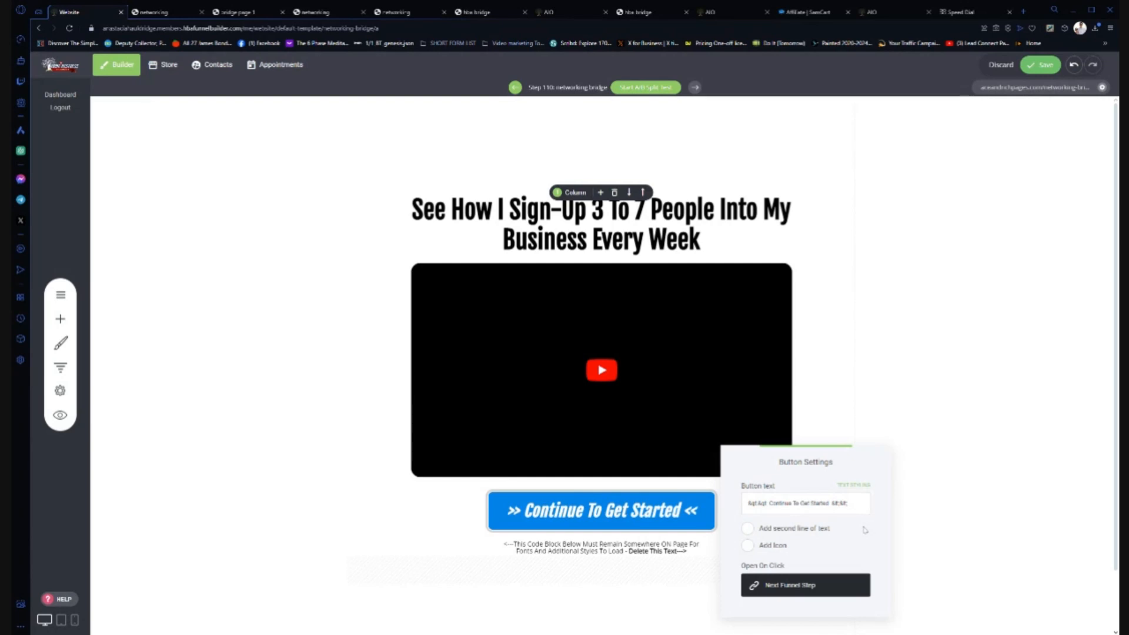
pyautogui.click(936, 493)
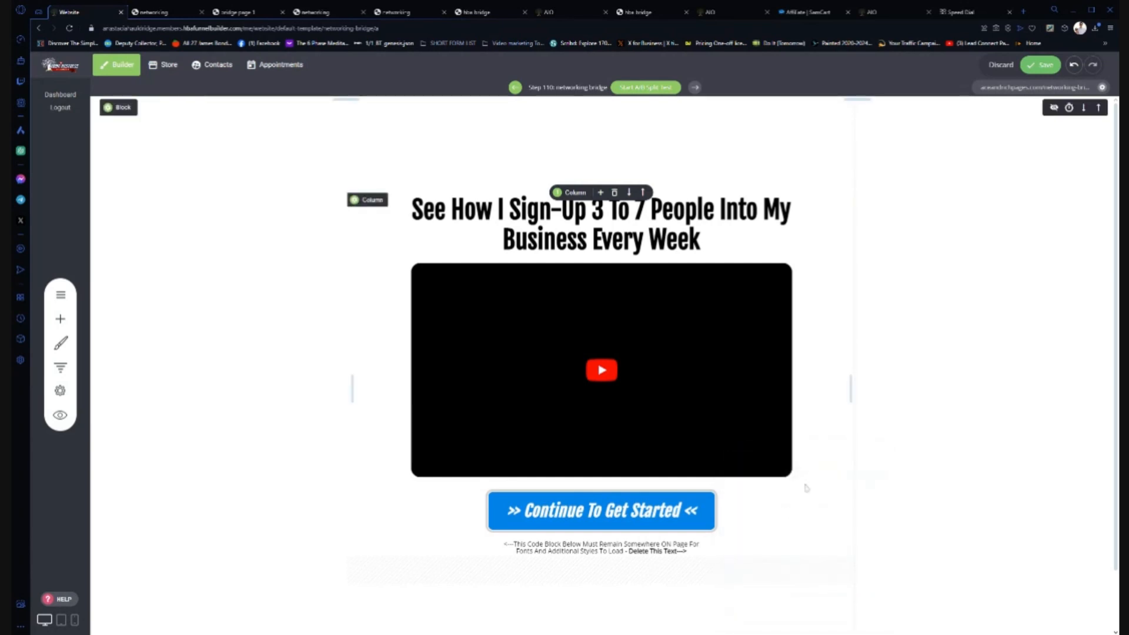
# - Save the page, select the video's YouTube source URL, and open a new browser tab
pyautogui.click(1046, 70)
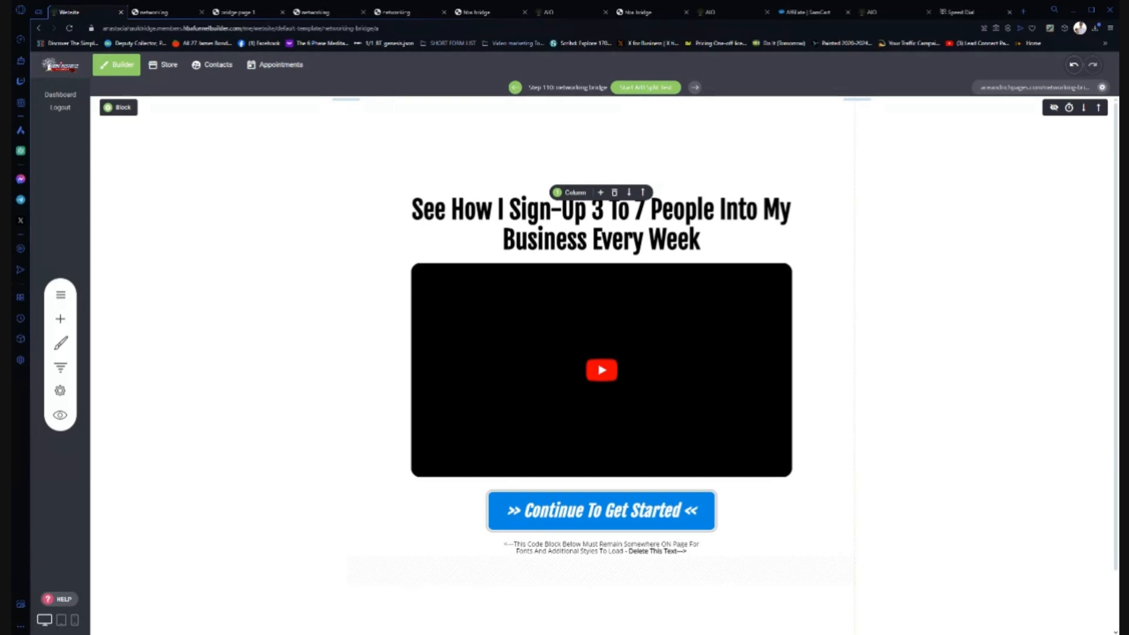
pyautogui.click(614, 374)
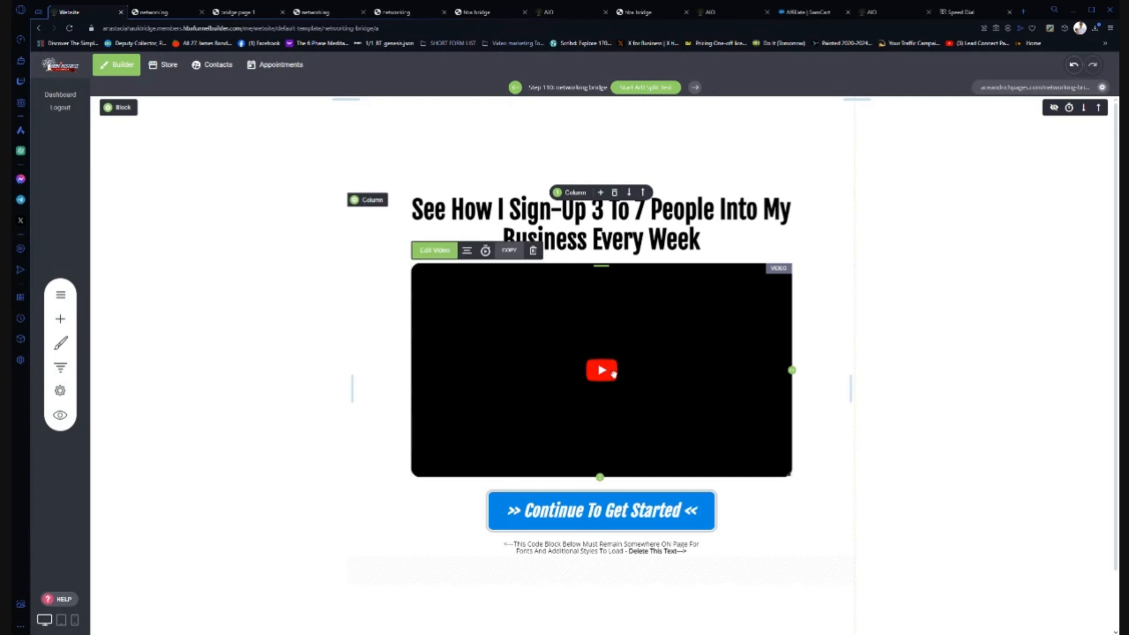
pyautogui.click(438, 253)
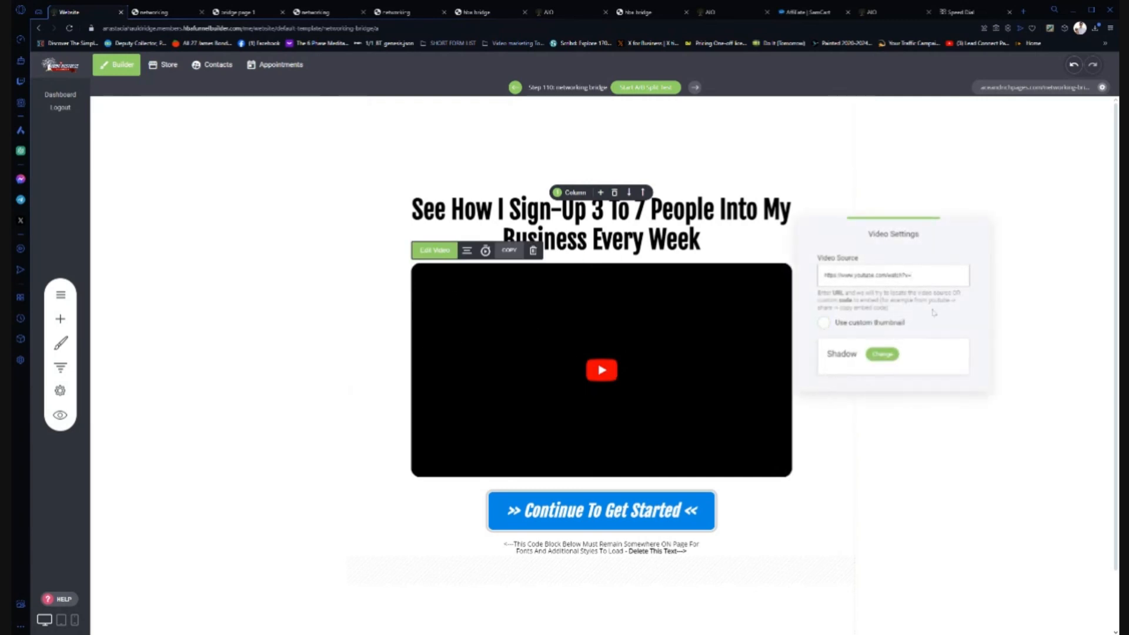
pyautogui.moveTo(824, 275); pyautogui.dragTo(914, 275)
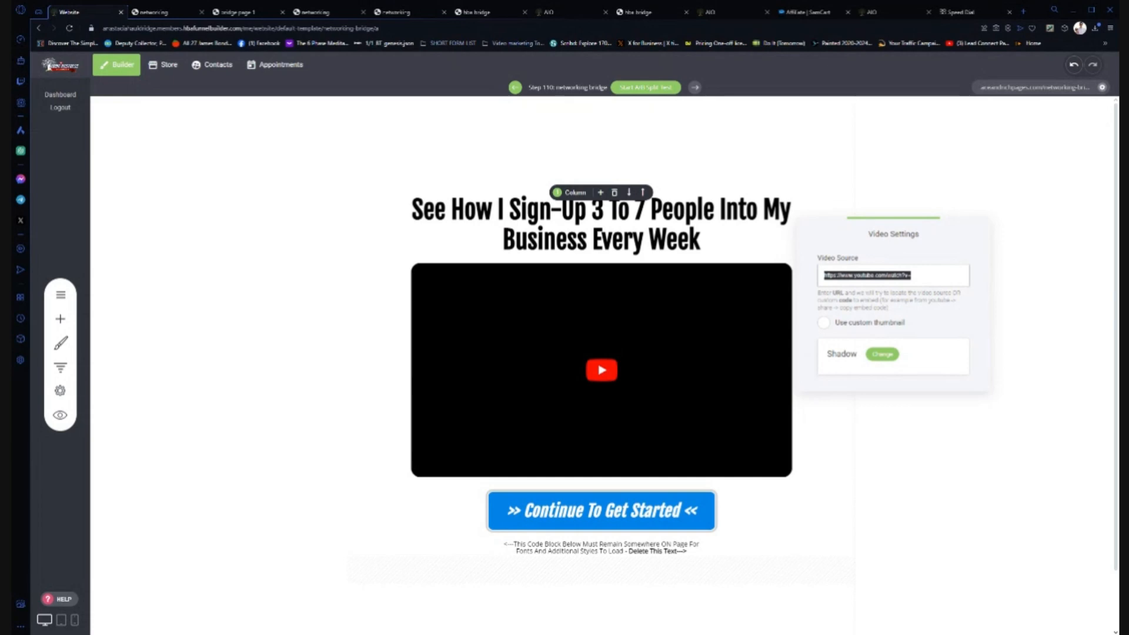
pyautogui.click(1025, 12)
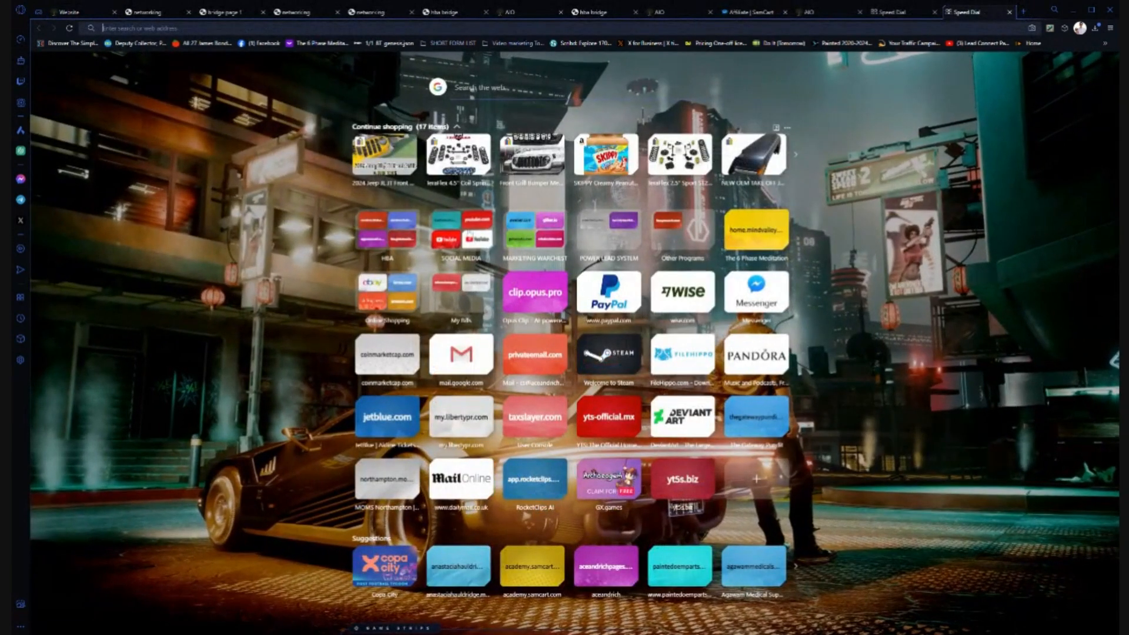
# - Open the 'Escape The 9 To 5 Job' video from the YouTube channel bookmarked in Speed Dial
pyautogui.click(469, 235)
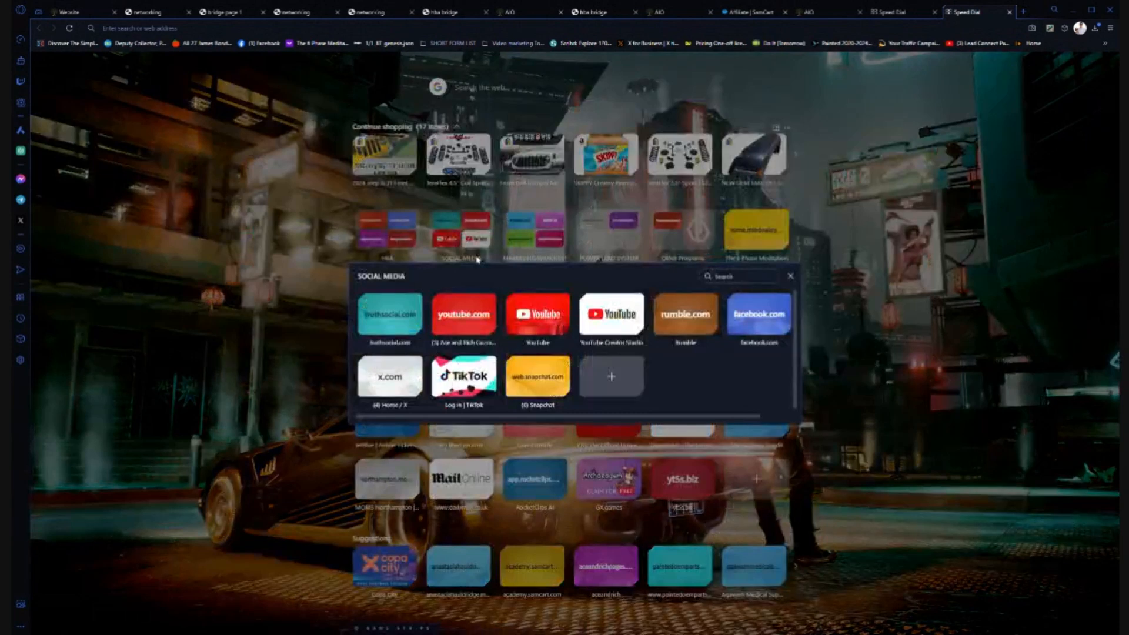
pyautogui.click(464, 318)
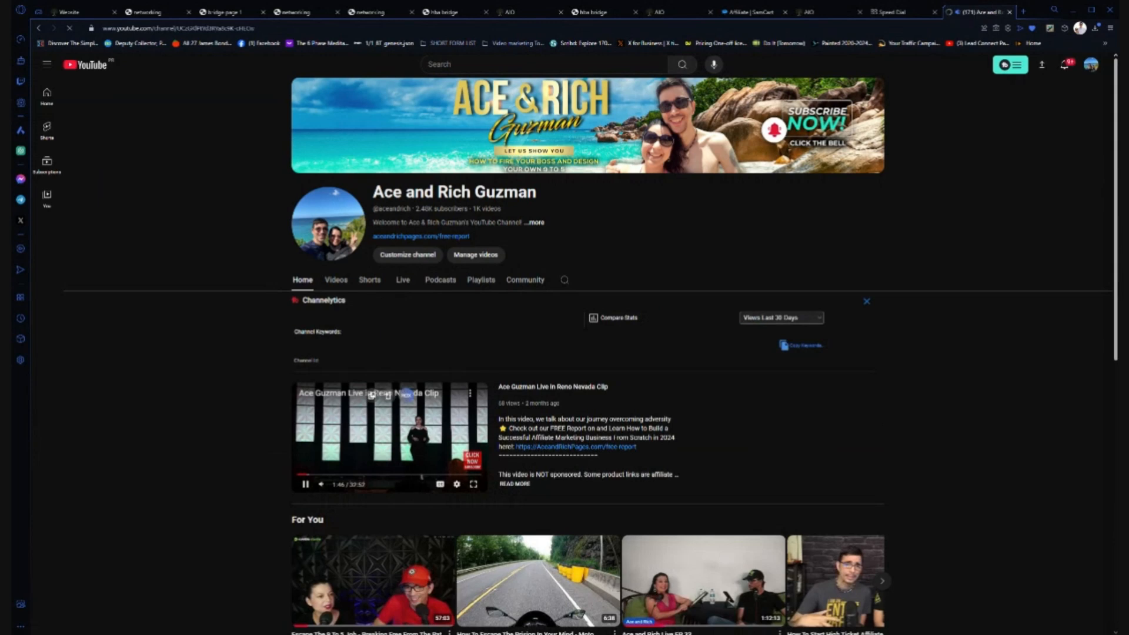
pyautogui.click(306, 608)
pyautogui.scroll(-6, 405, 515)
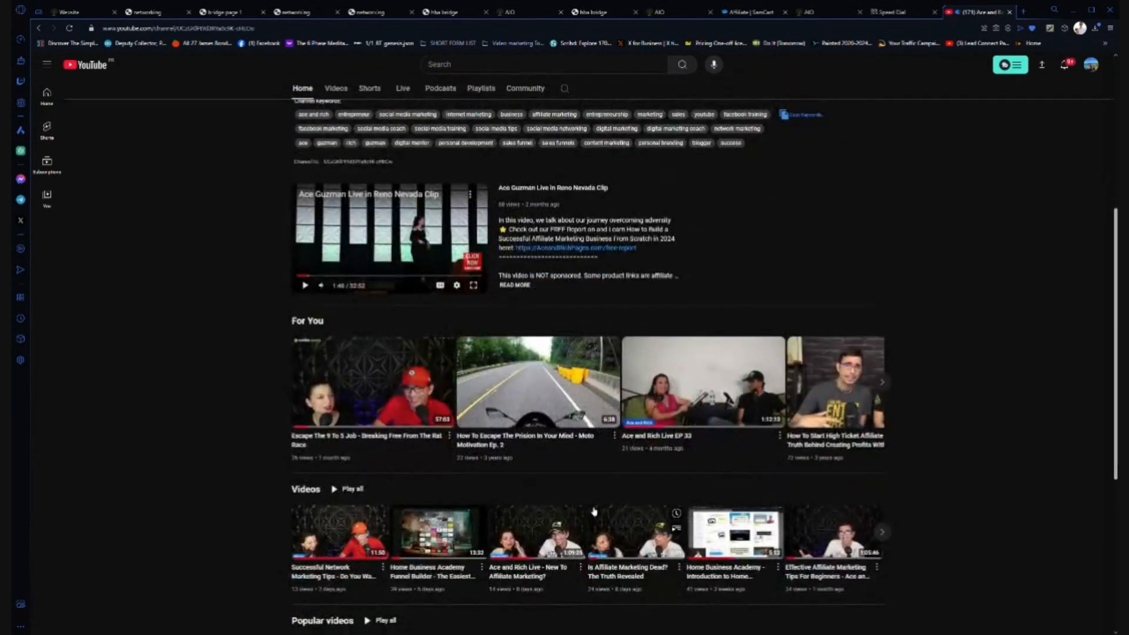
pyautogui.click(391, 383)
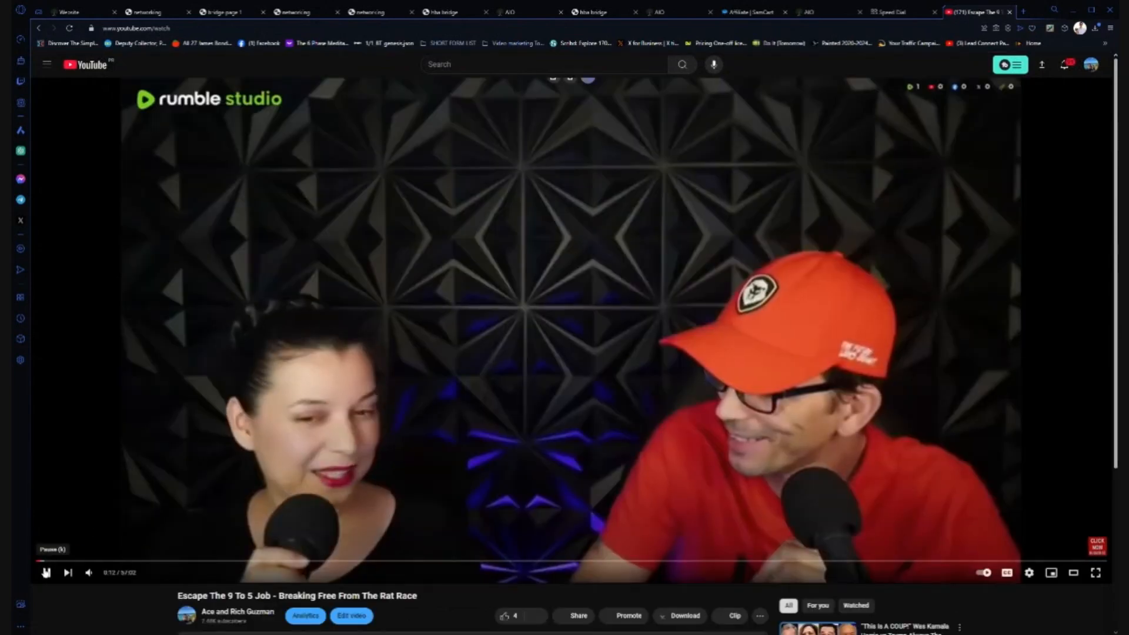
pyautogui.click(46, 572)
pyautogui.scroll(-3, 109, 457)
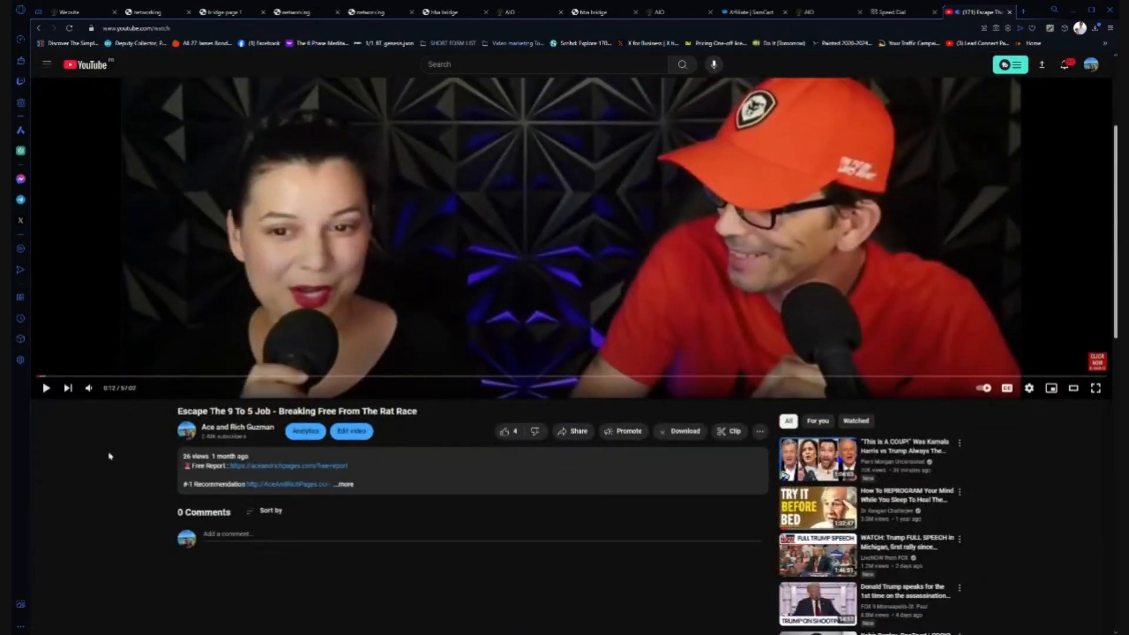
# - Copy the video's iframe embed code from Share > Embed and return to the funnel builder
pyautogui.click(566, 435)
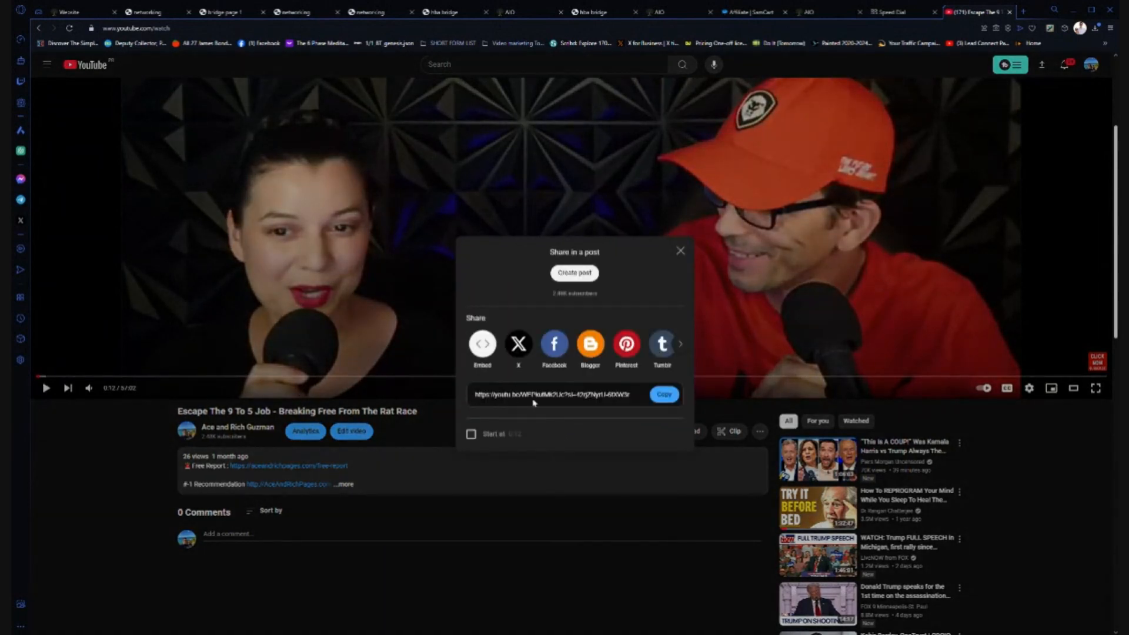
pyautogui.click(483, 344)
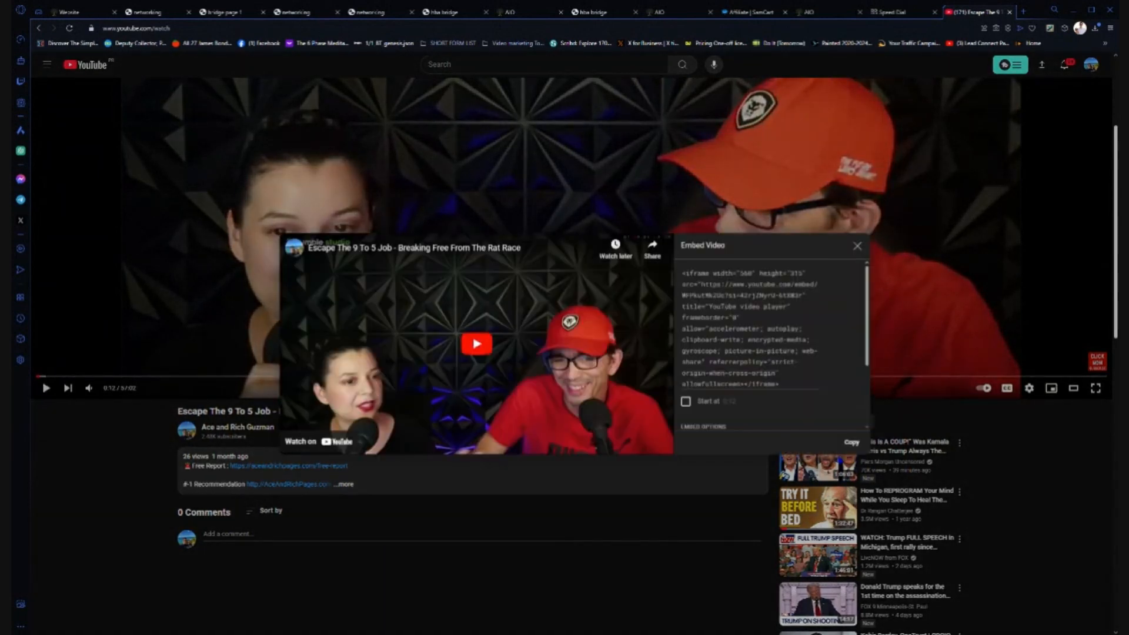
pyautogui.click(814, 273)
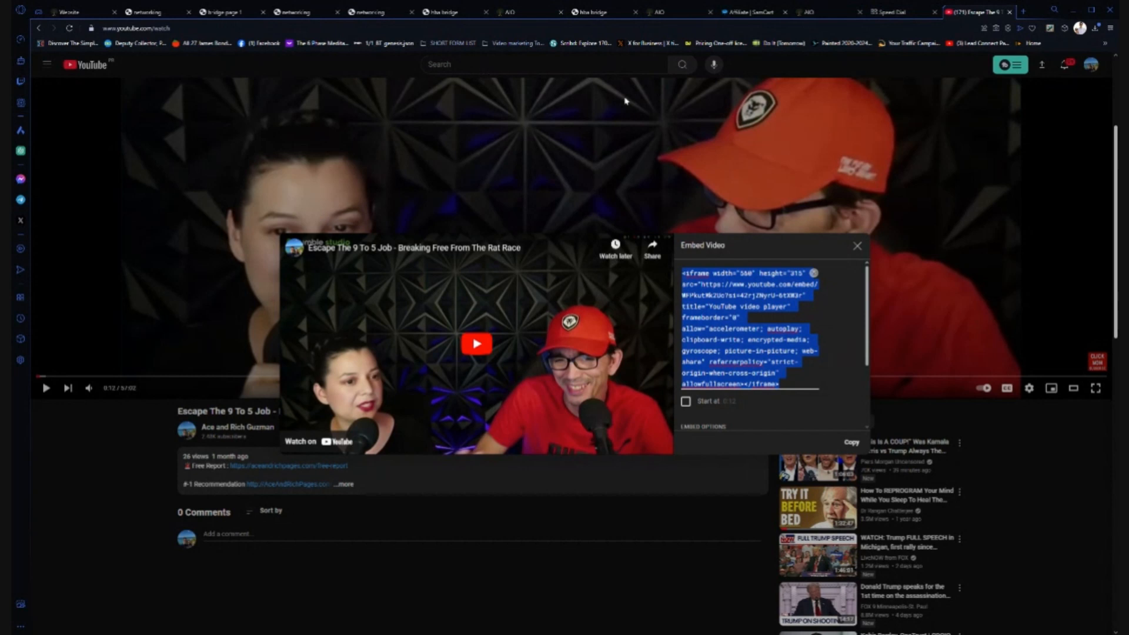
pyautogui.click(72, 13)
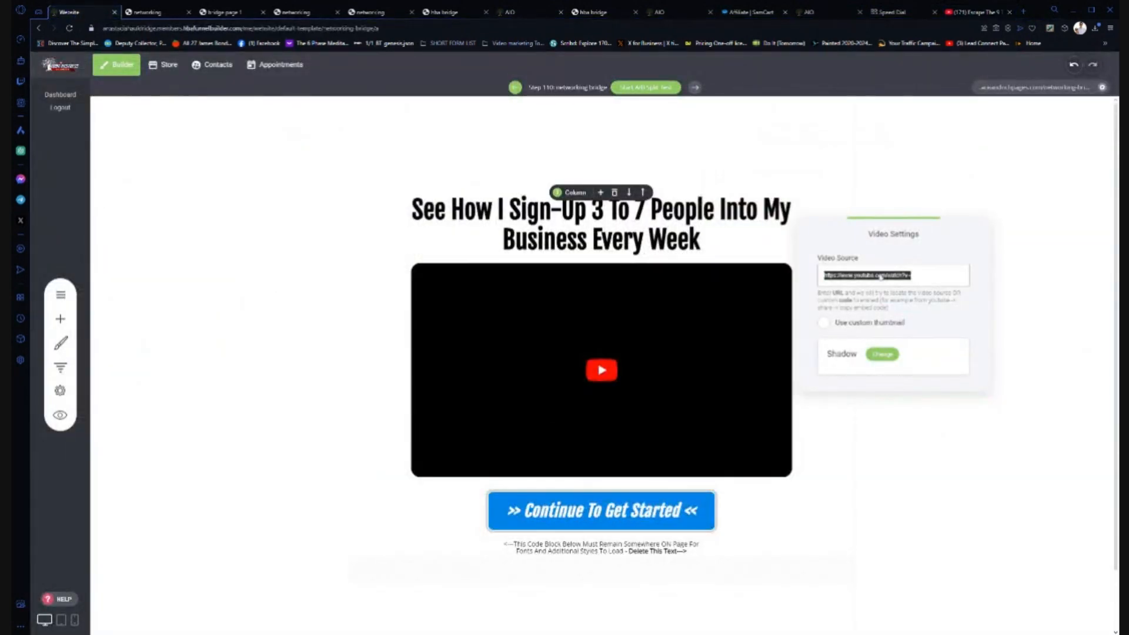
# - Paste the iframe code as the video source and use the Unsplash hand-holding-phone photo as the custom thumbnail
pyautogui.hotkey('ctrl', 'v')
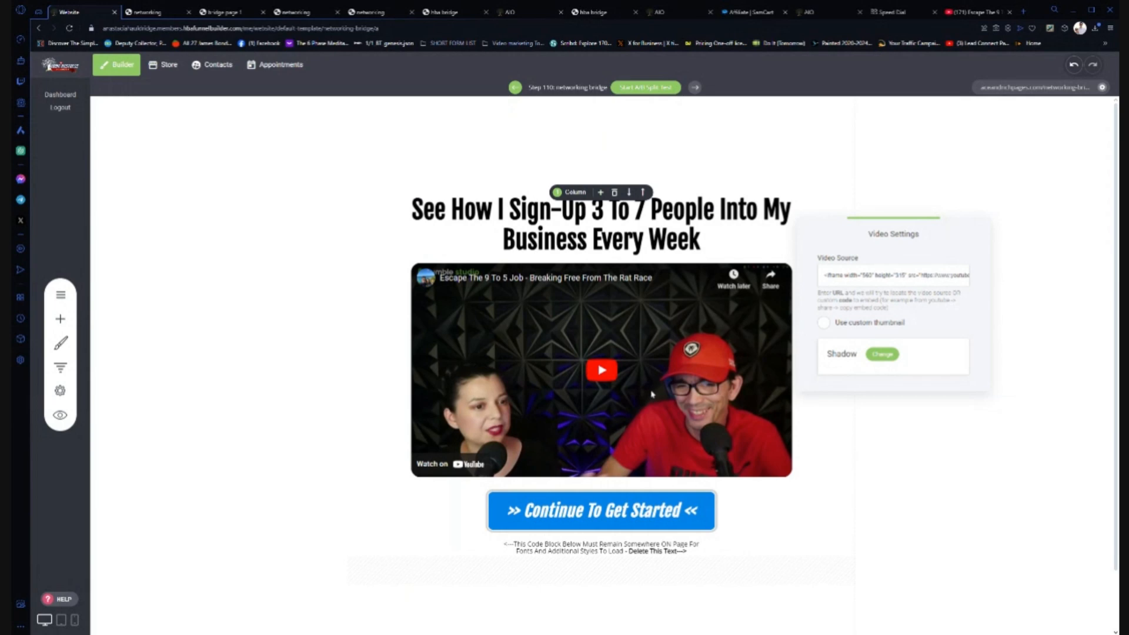
pyautogui.click(823, 323)
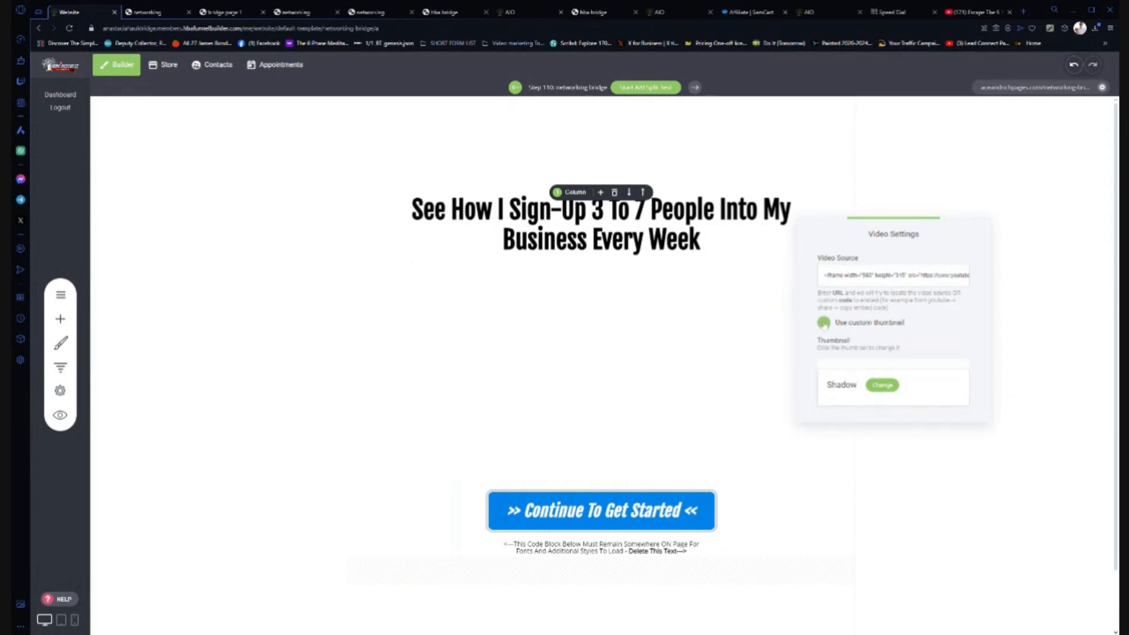
pyautogui.click(910, 408)
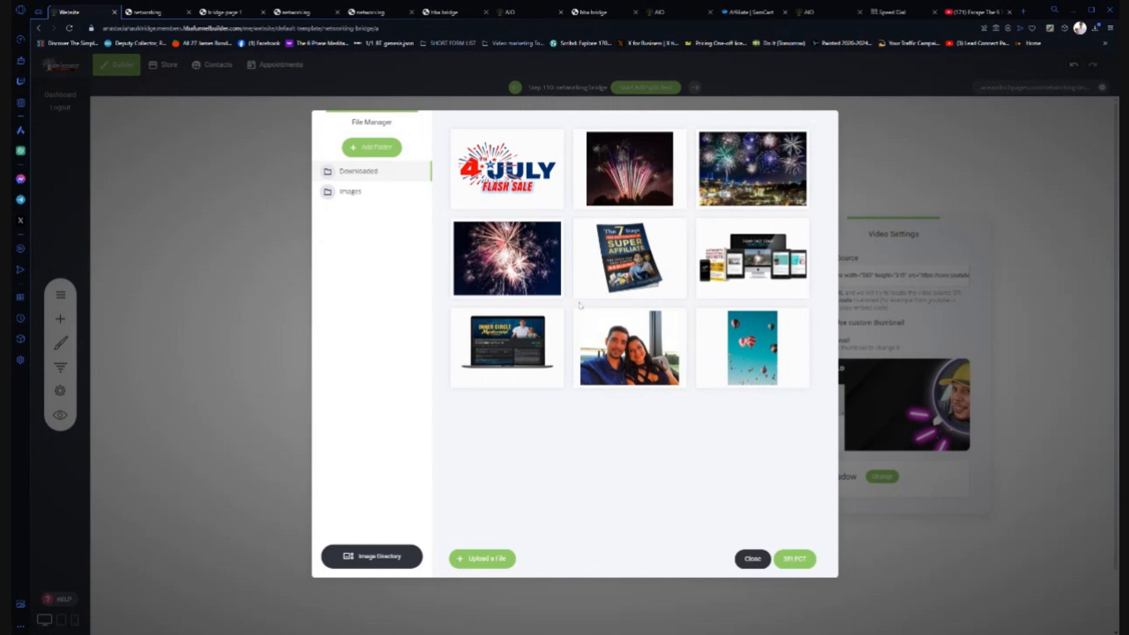
pyautogui.click(393, 558)
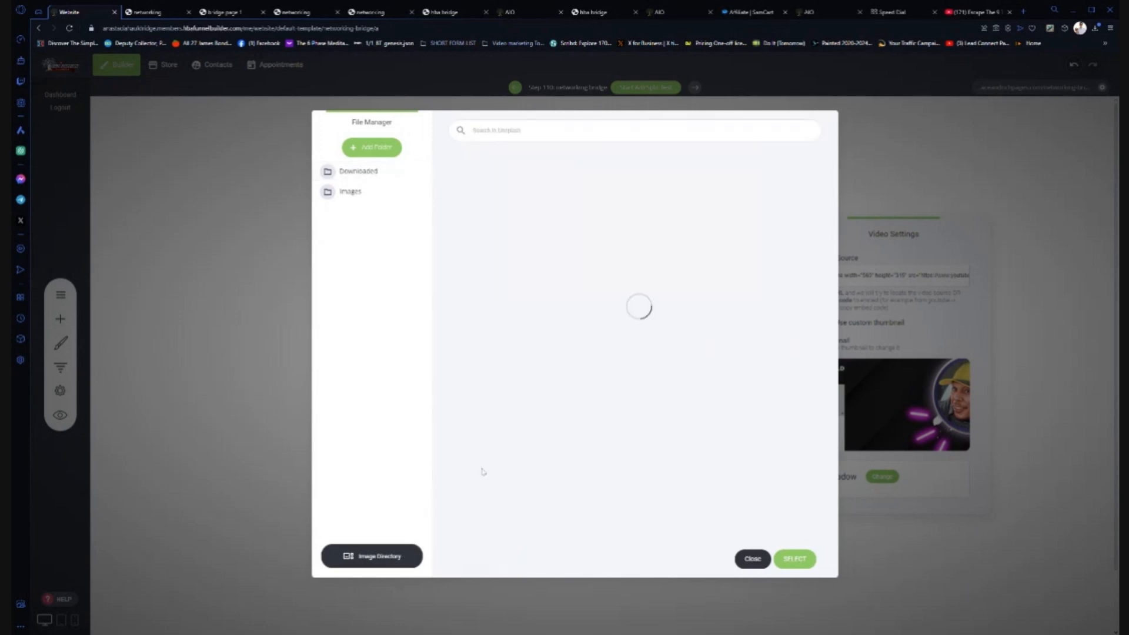
pyautogui.scroll(-5, 589, 264)
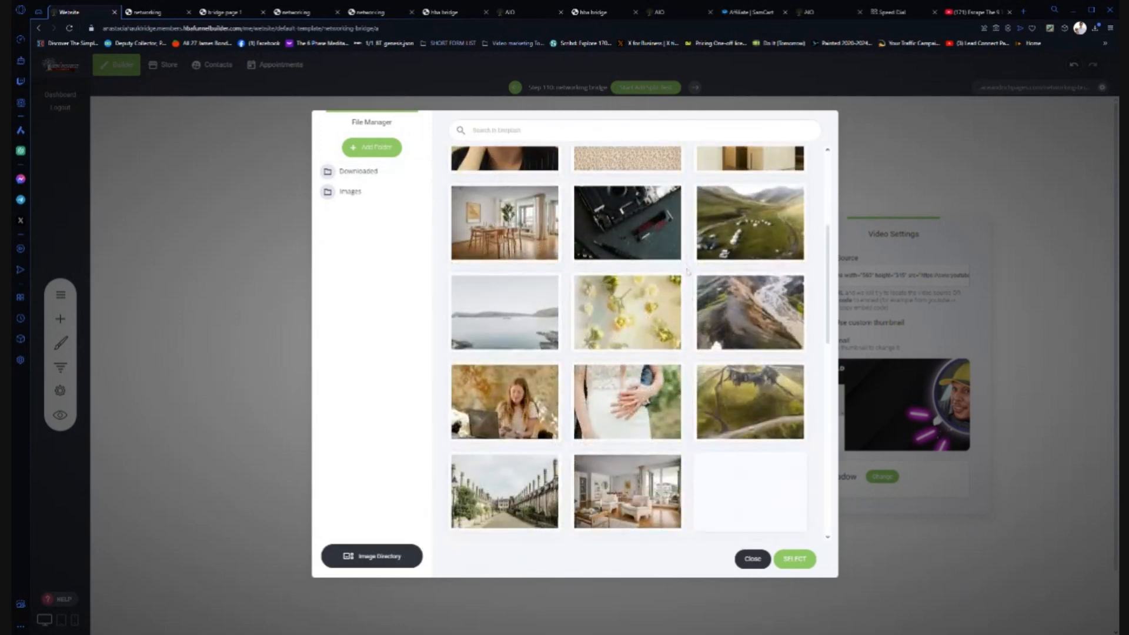
pyautogui.scroll(-8, 611, 294)
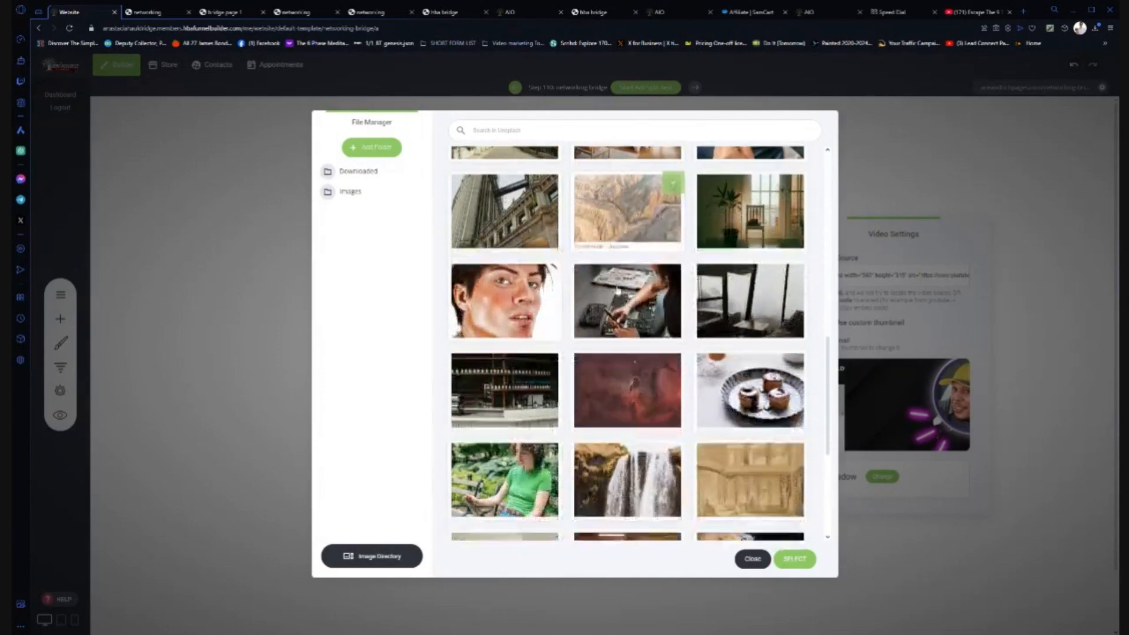
pyautogui.scroll(-4, 617, 290)
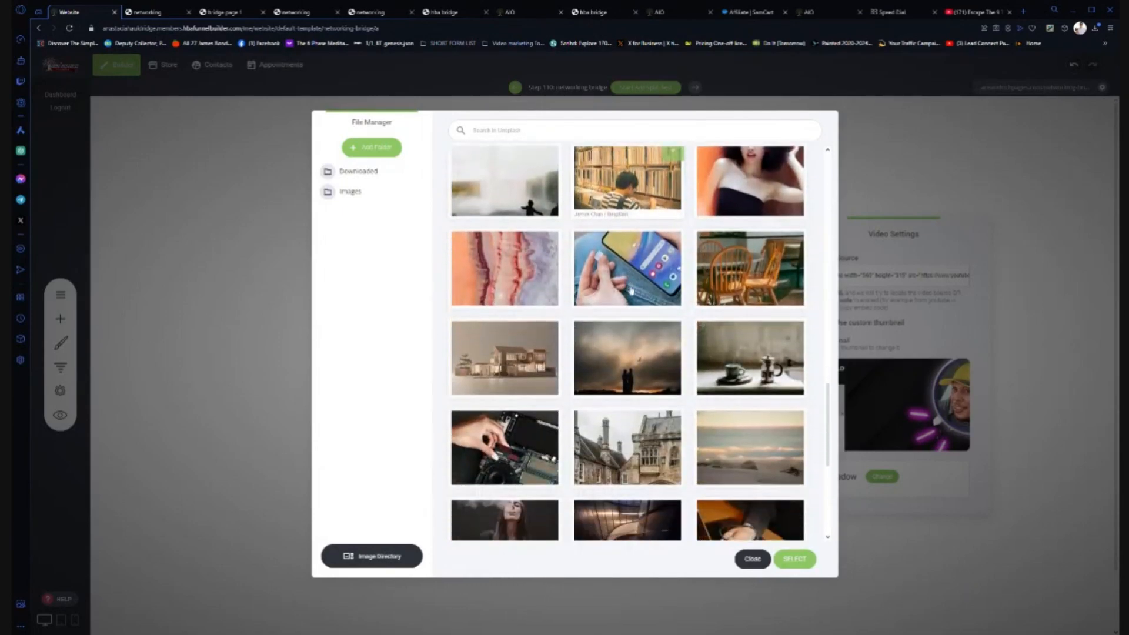
pyautogui.click(796, 558)
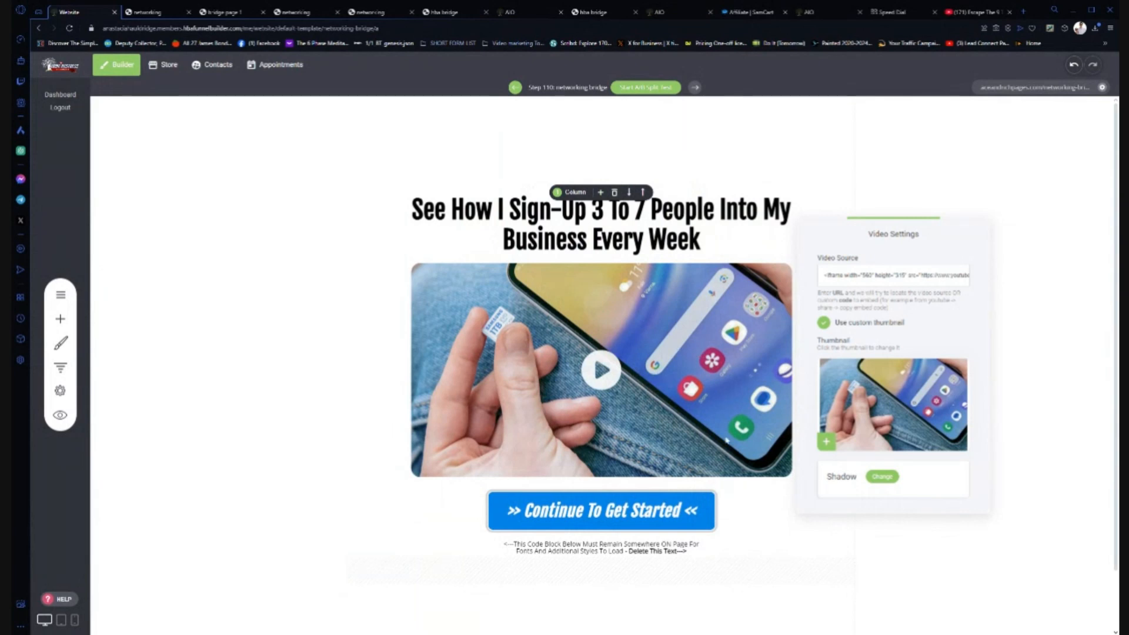
# - Save the bridge page, check the live networking-bridge page, then return to the editor
pyautogui.click(1047, 303)
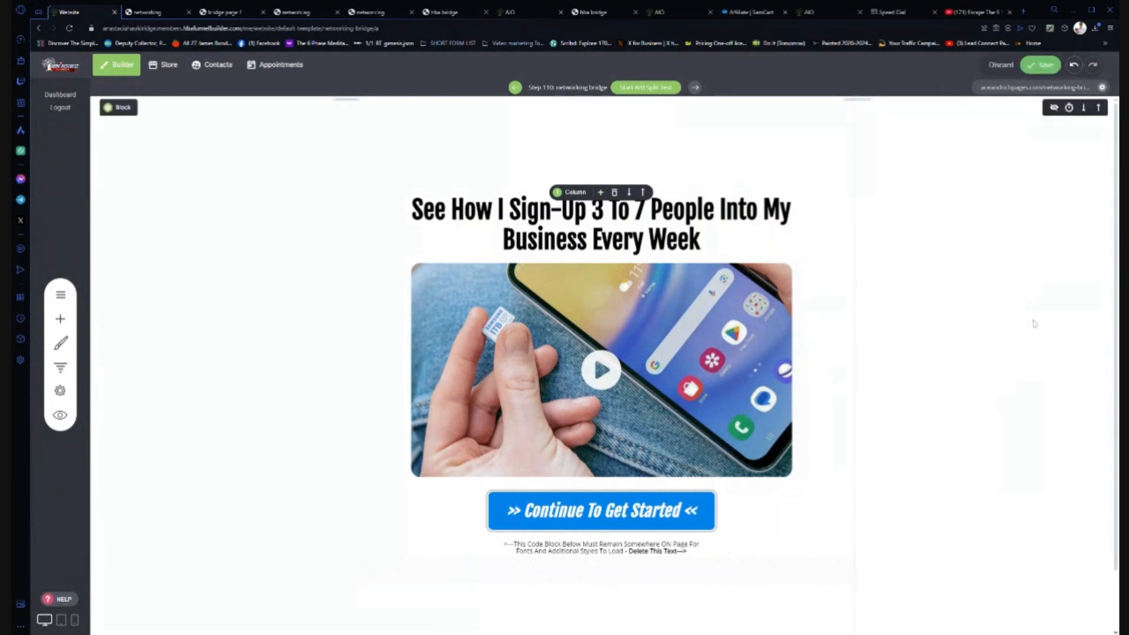
pyautogui.click(1045, 66)
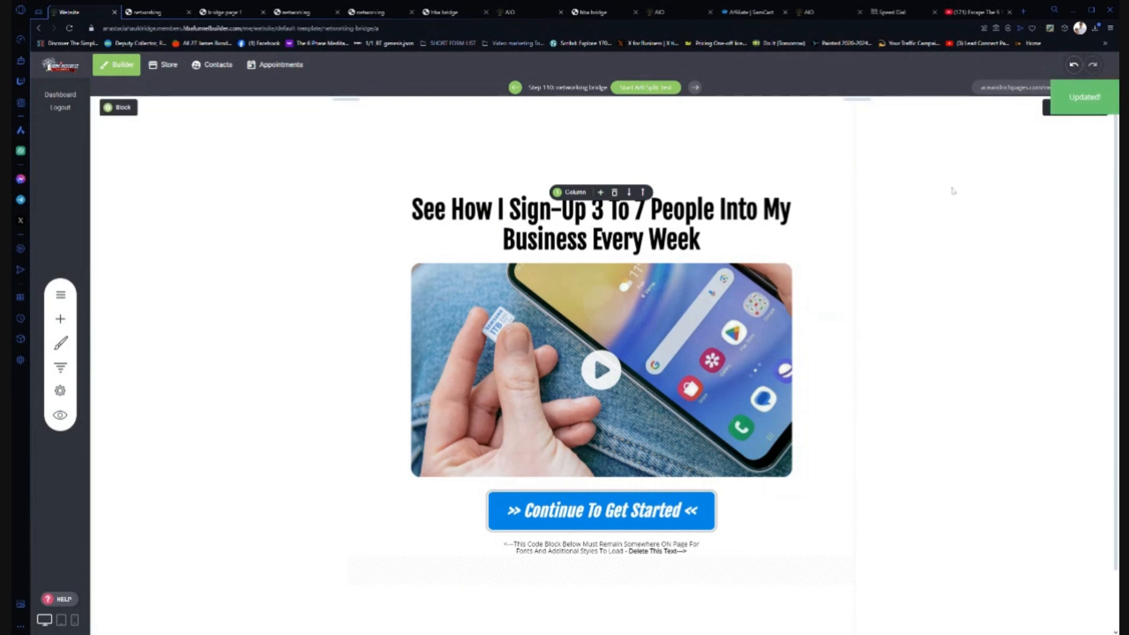
pyautogui.click(1012, 88)
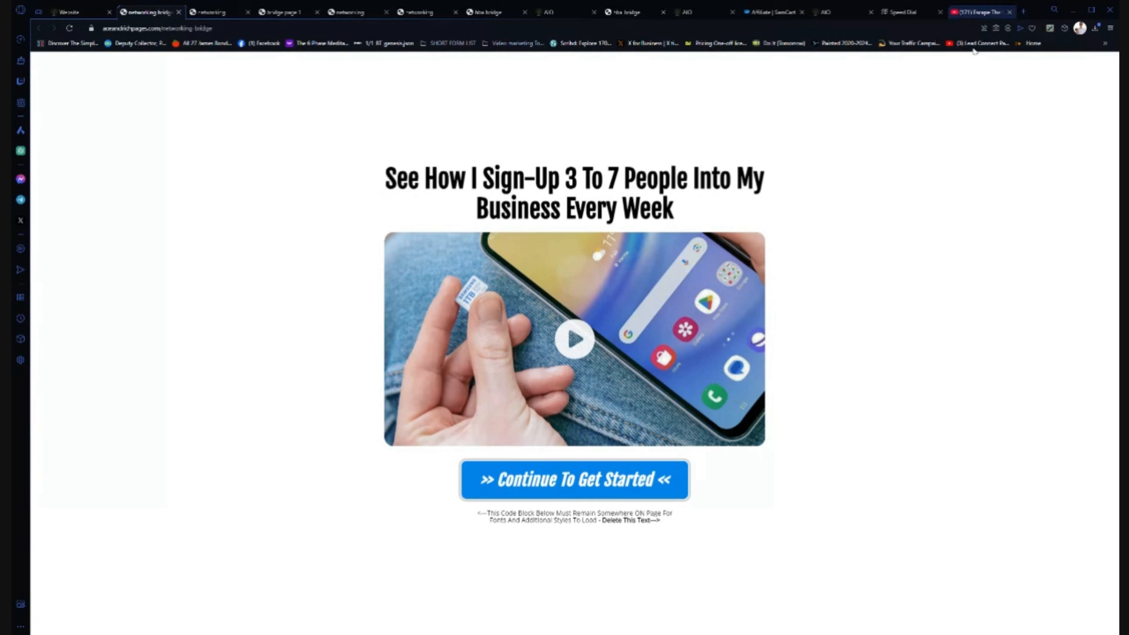
pyautogui.click(67, 11)
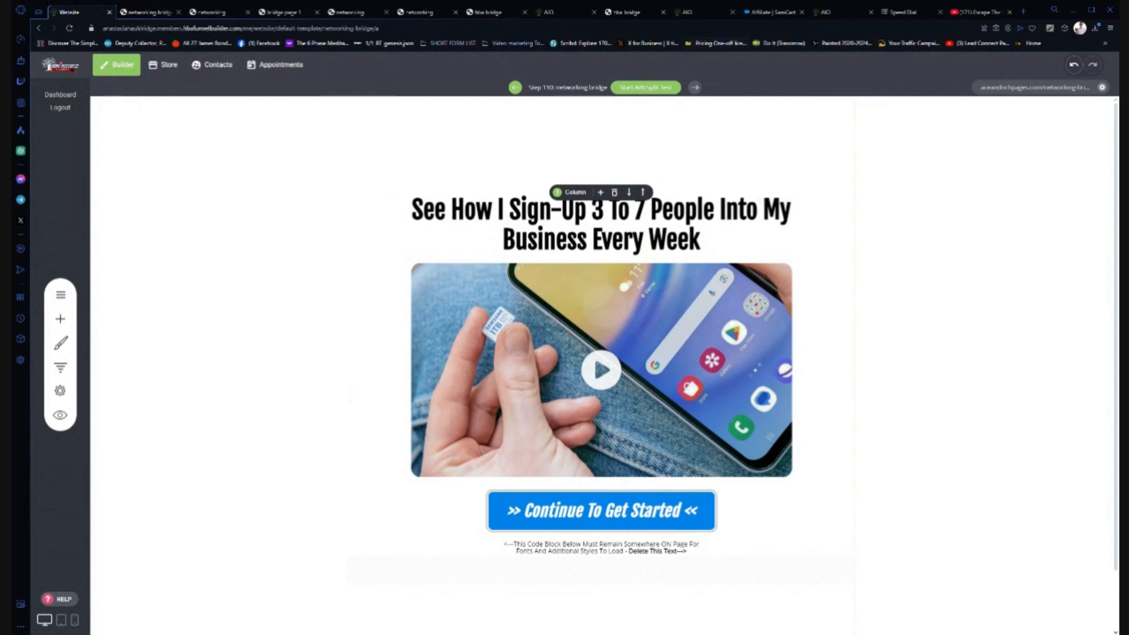
pyautogui.click(771, 13)
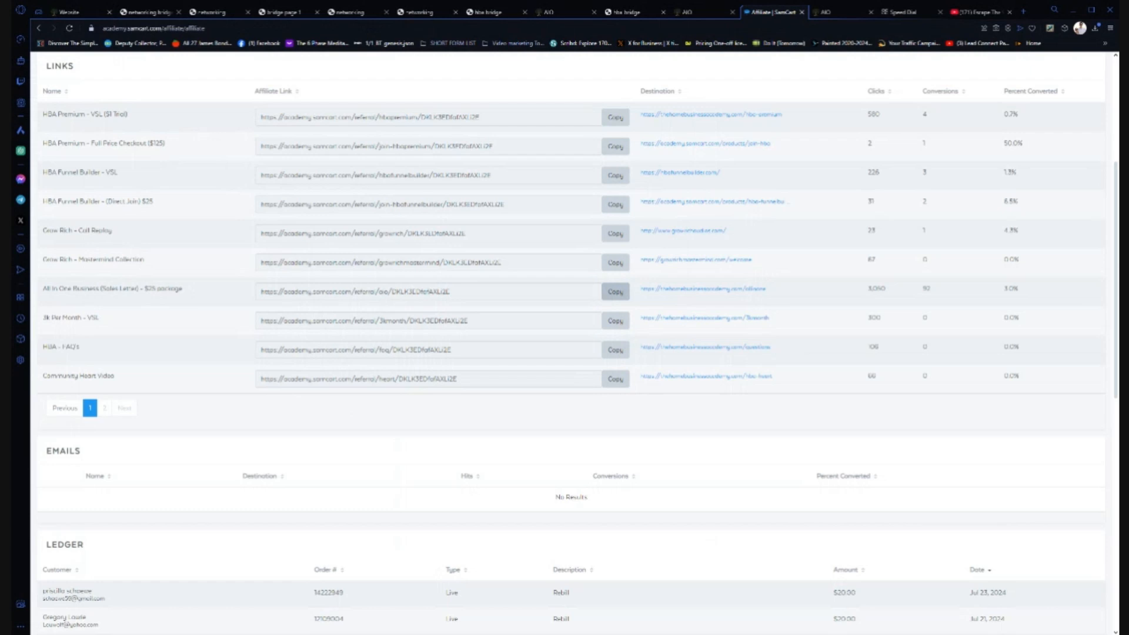
pyautogui.click(69, 12)
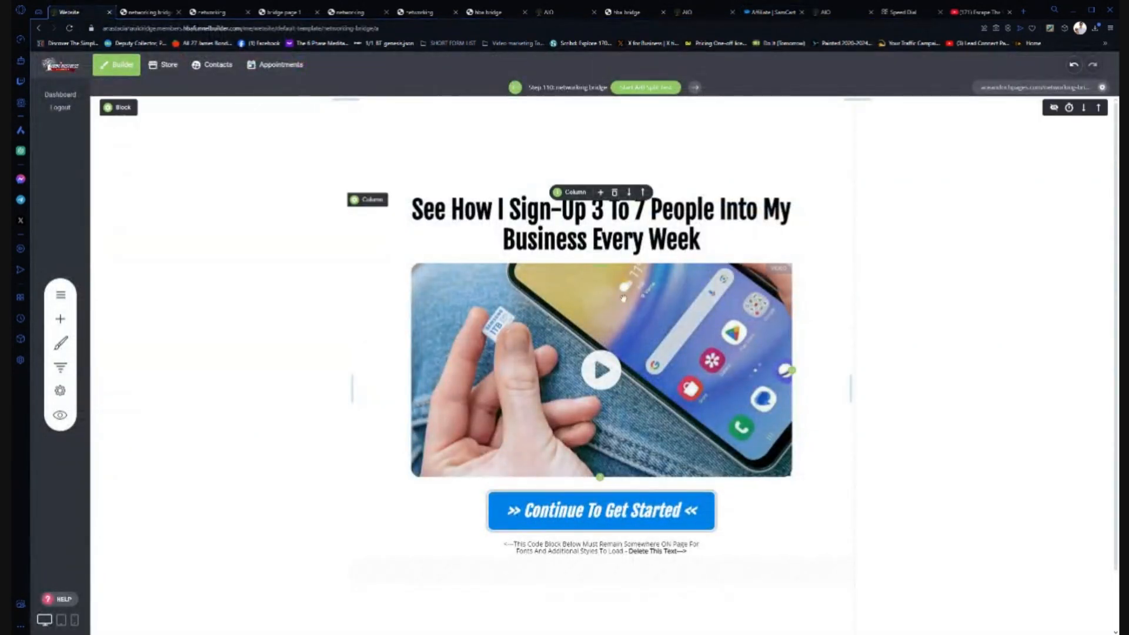
# - Point the Continue To Get Started button to the SamCart affiliate URL as an external link, then save
pyautogui.click(619, 519)
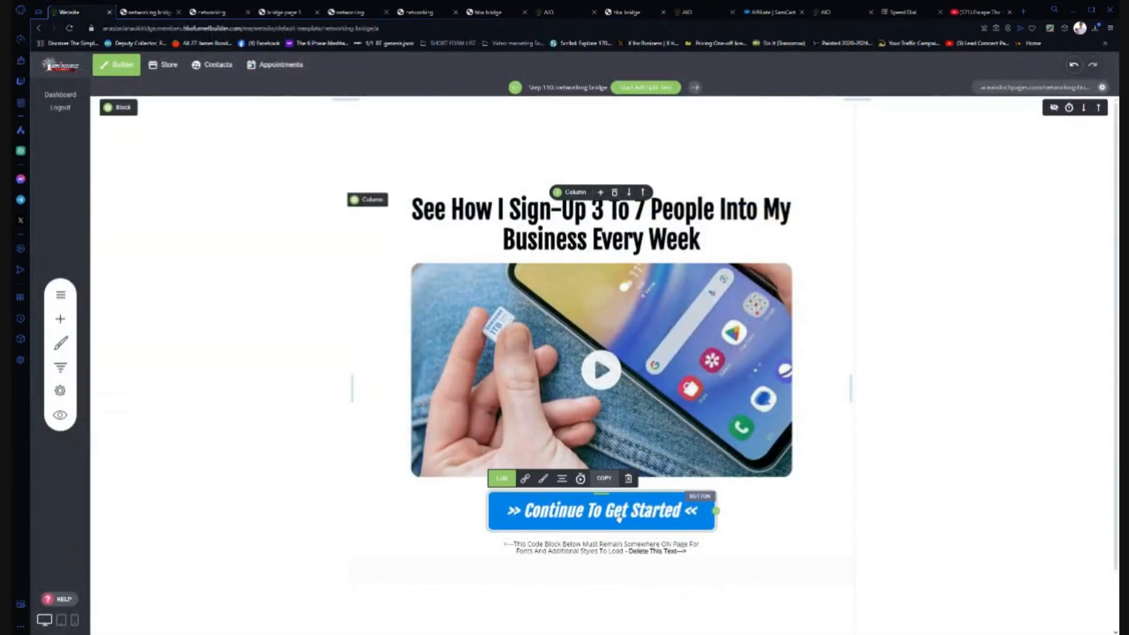
pyautogui.click(527, 480)
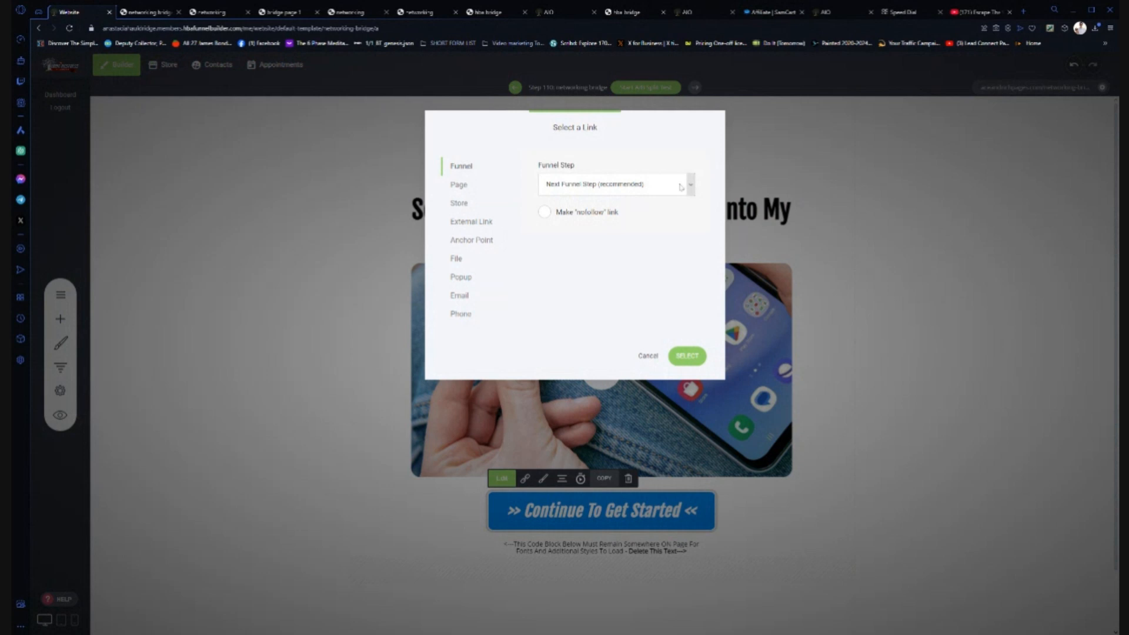
pyautogui.click(470, 222)
pyautogui.click(588, 222)
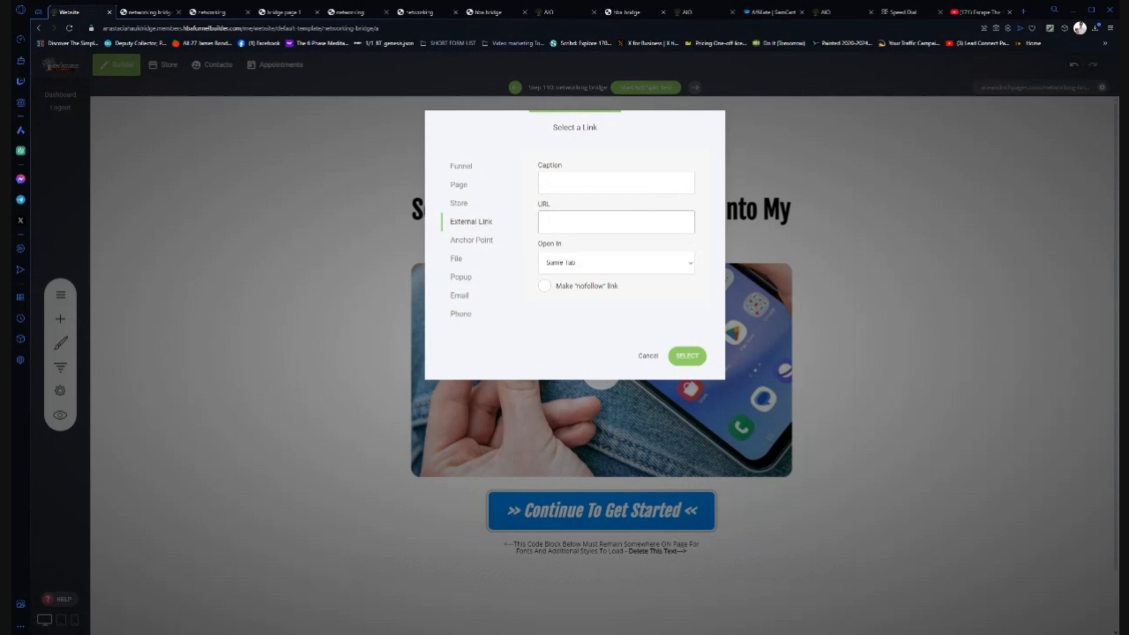
pyautogui.hotkey('ctrl', 'v')
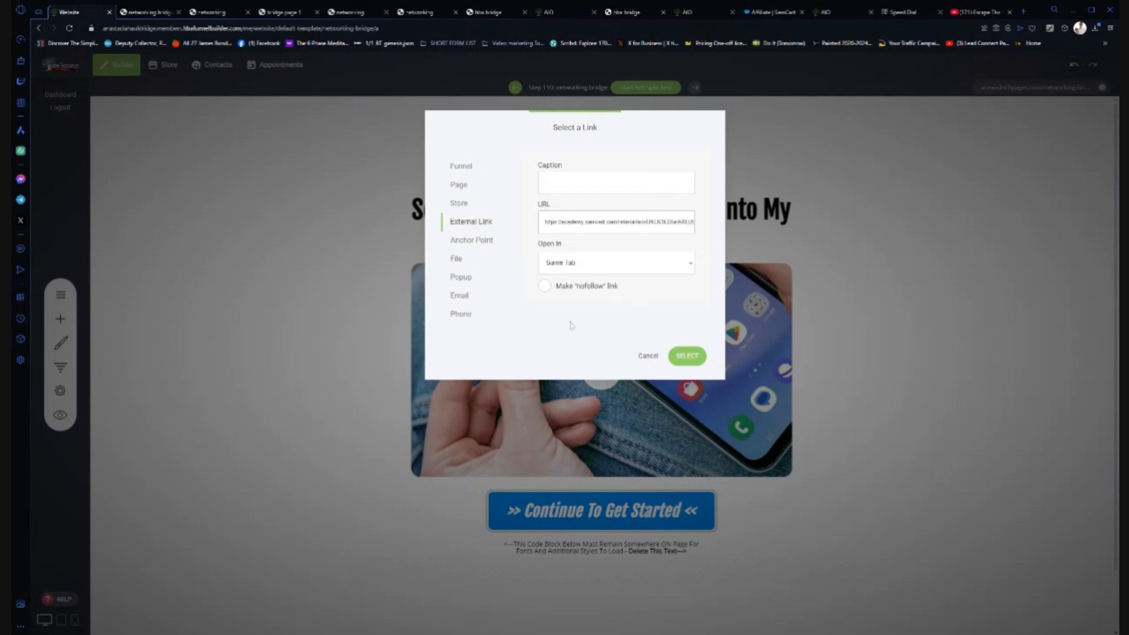
pyautogui.click(694, 357)
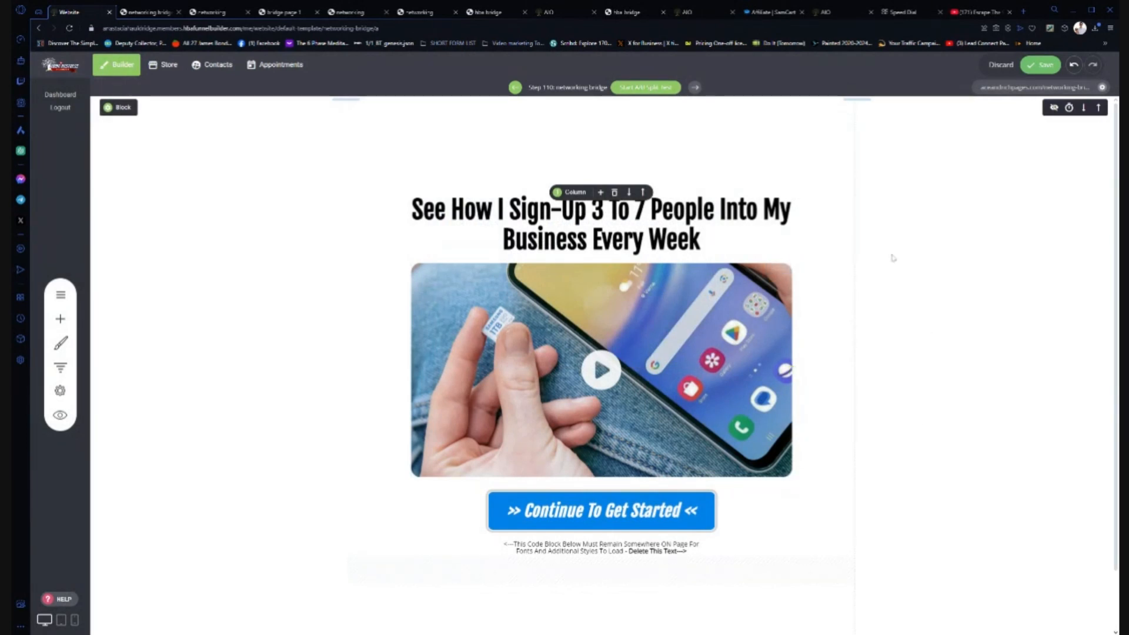
pyautogui.click(1045, 66)
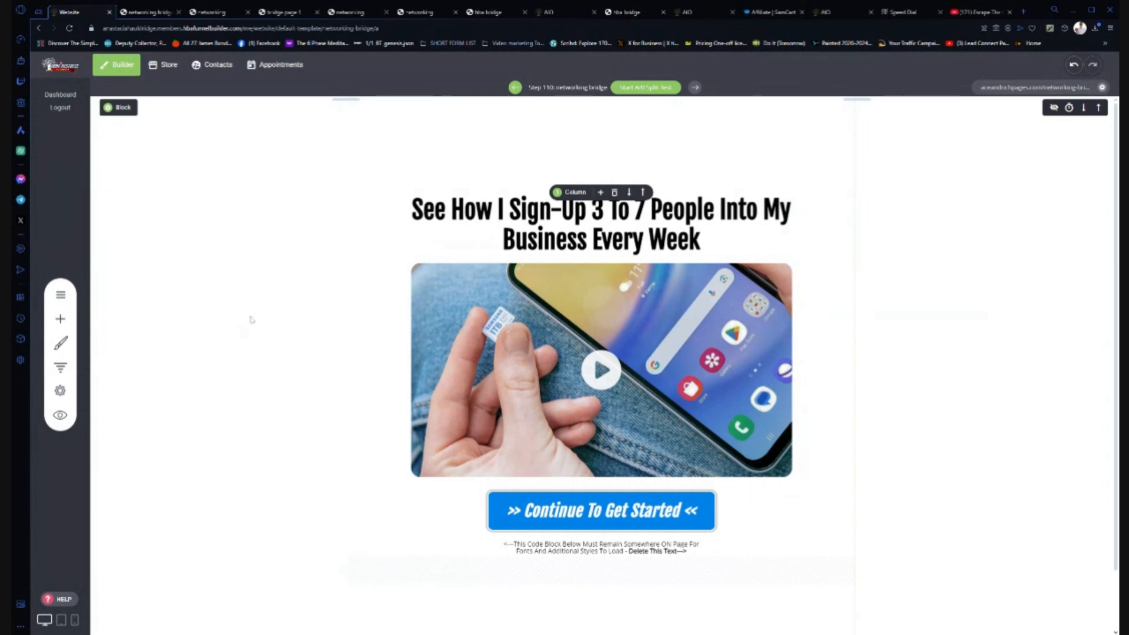
# - From the Funnels list, open Edit Version A of funnel step 109 networking
pyautogui.click(64, 366)
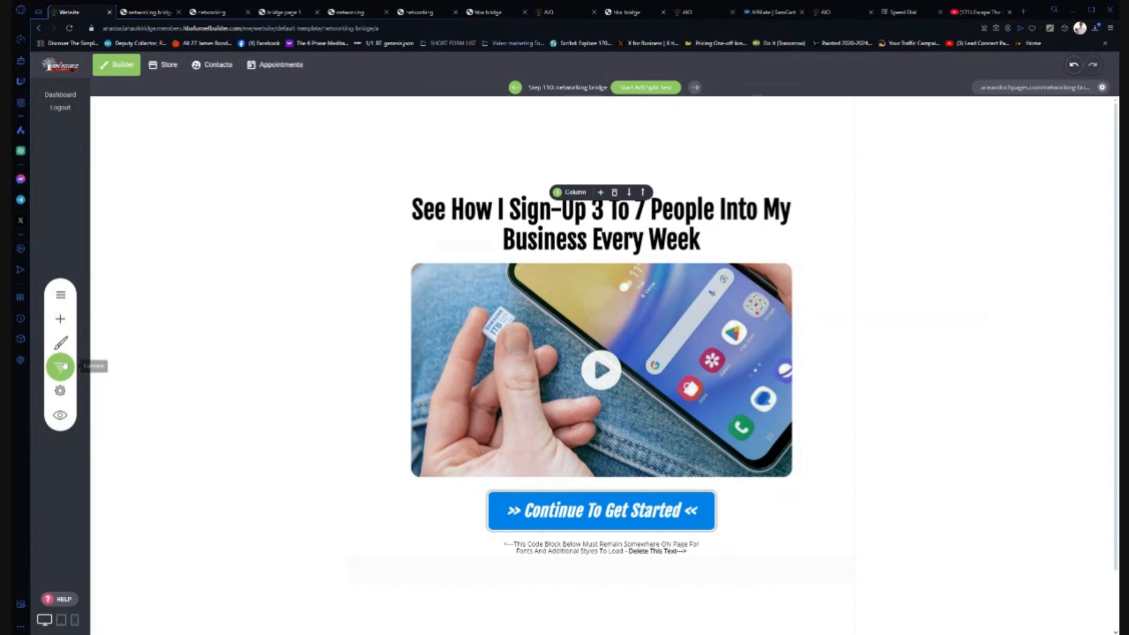
pyautogui.click(62, 366)
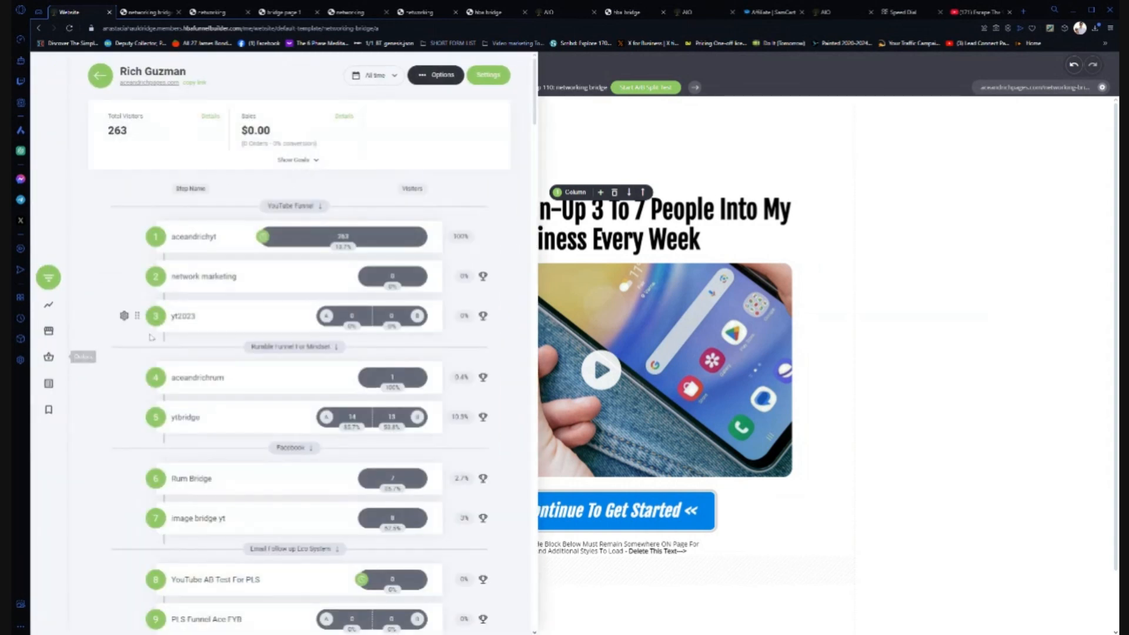
pyautogui.moveTo(536, 90); pyautogui.dragTo(536, 597)
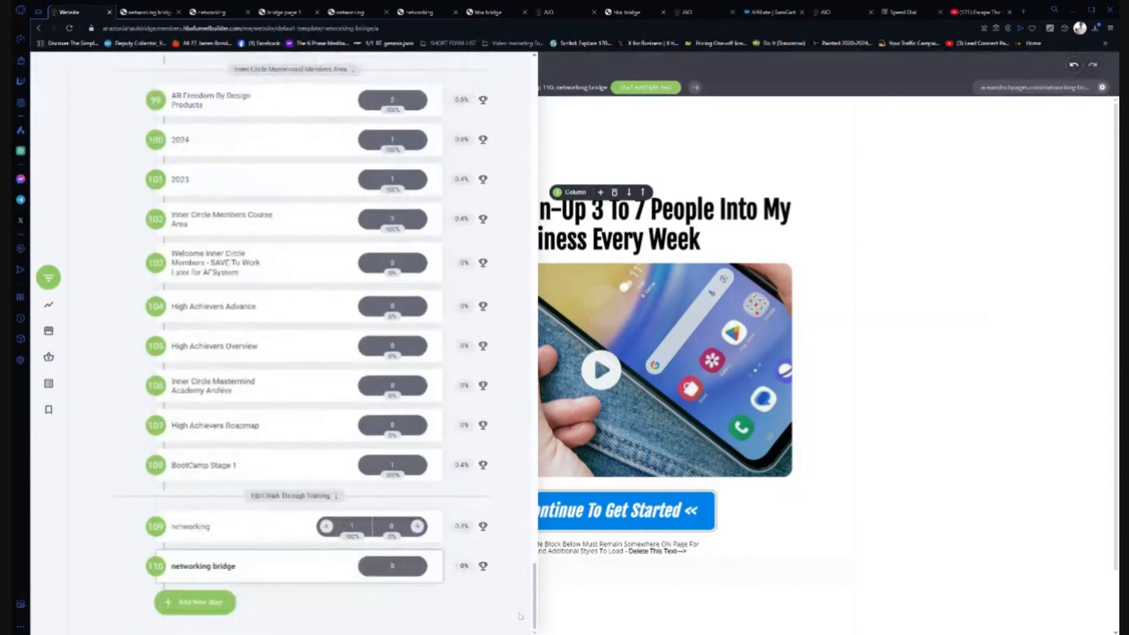
pyautogui.click(195, 528)
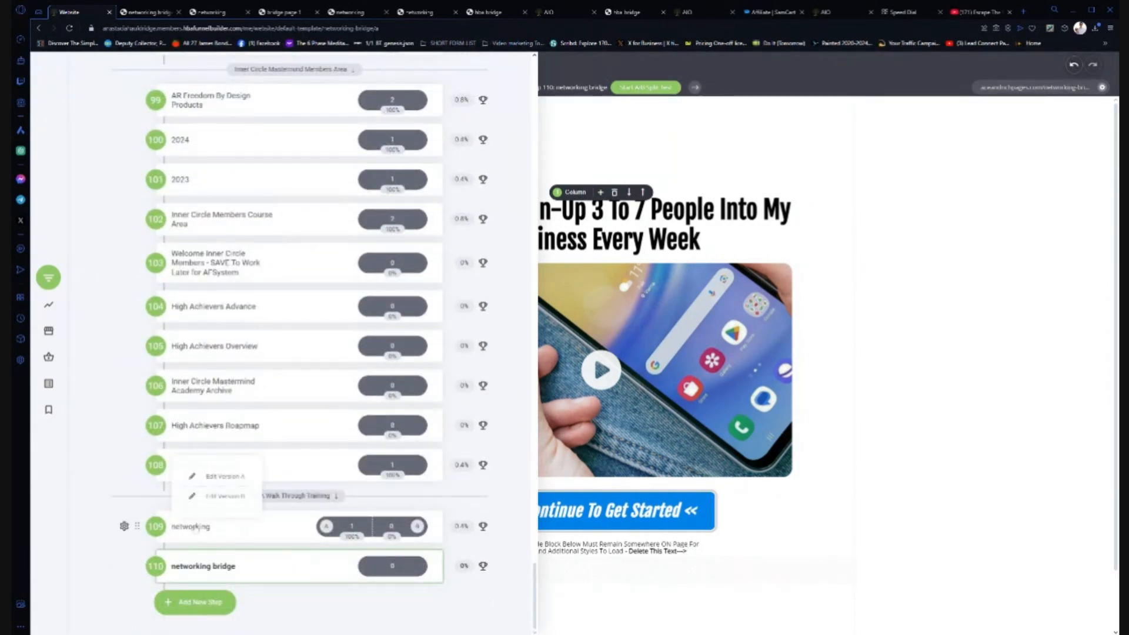
pyautogui.click(219, 476)
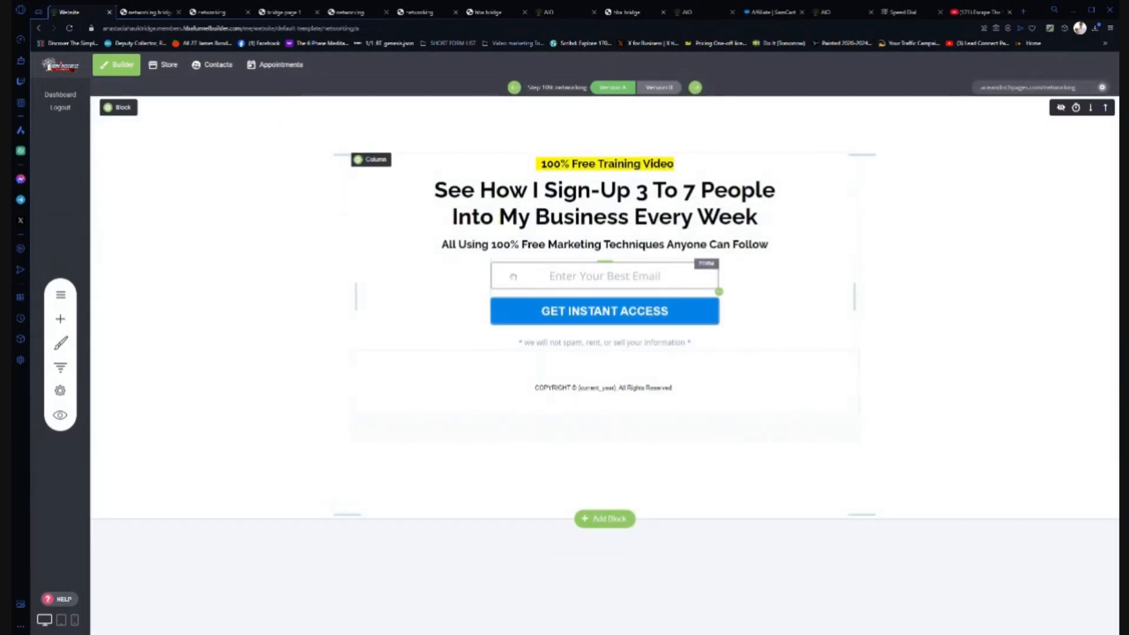
# - Set the opt-in form's Thank you page to the networking bridge funnel step, then save and view it live
pyautogui.click(533, 278)
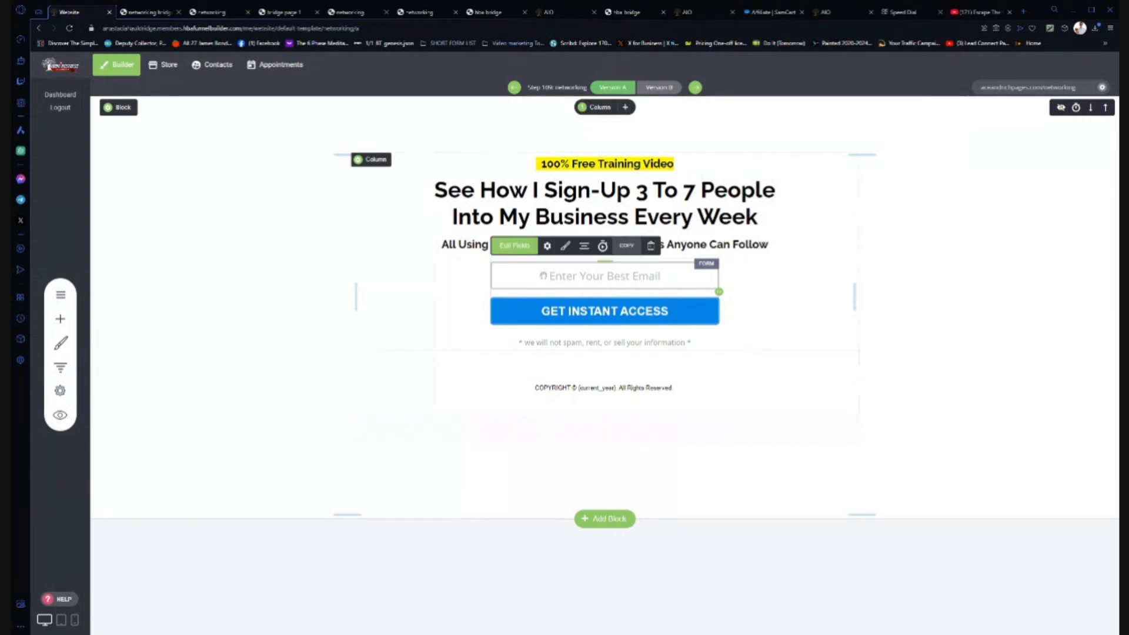
pyautogui.click(547, 247)
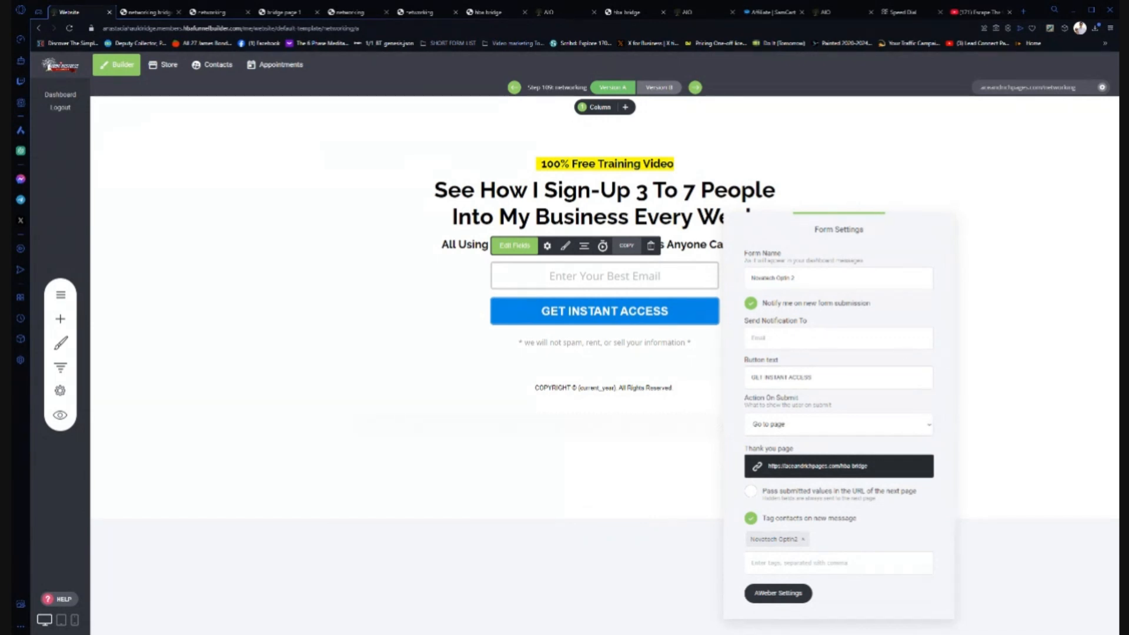
pyautogui.click(800, 466)
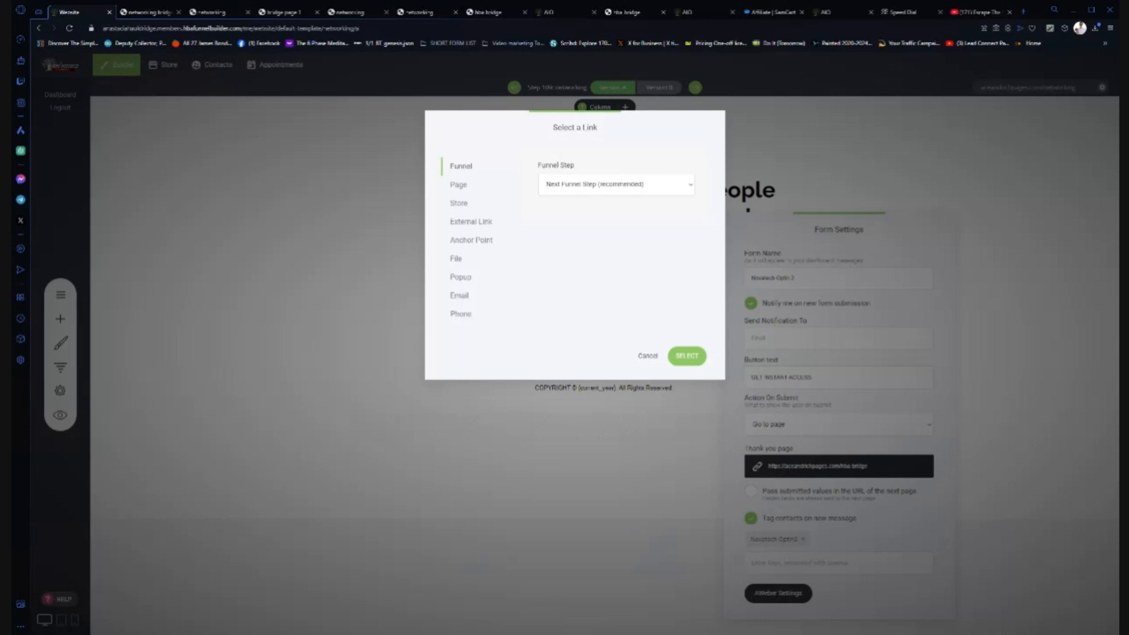
pyautogui.click(616, 185)
pyautogui.click(688, 357)
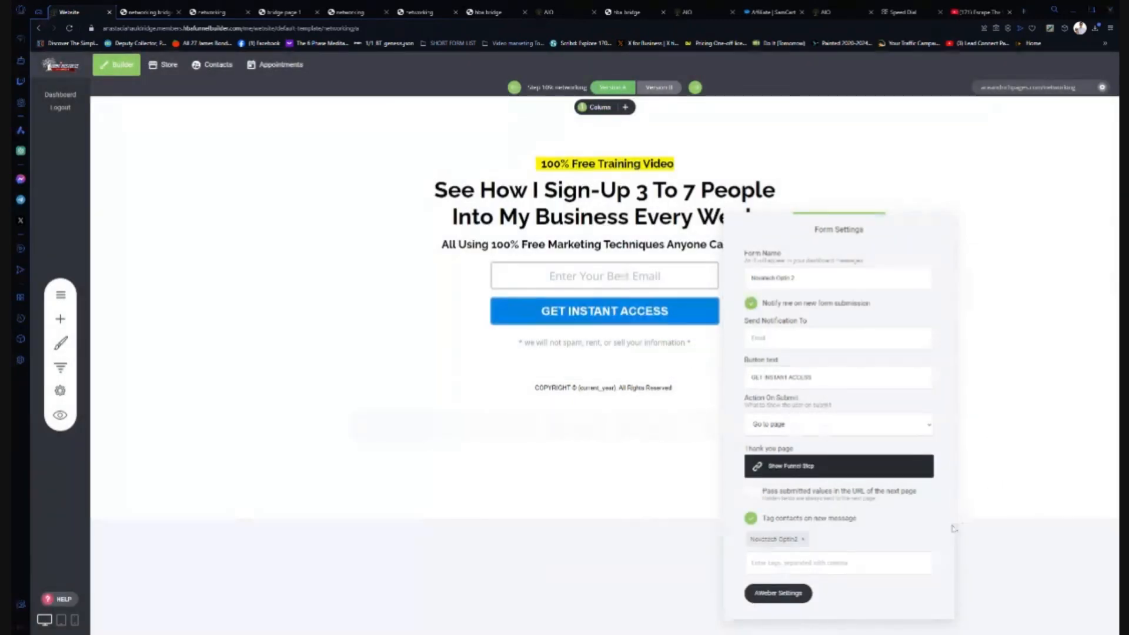
pyautogui.click(957, 569)
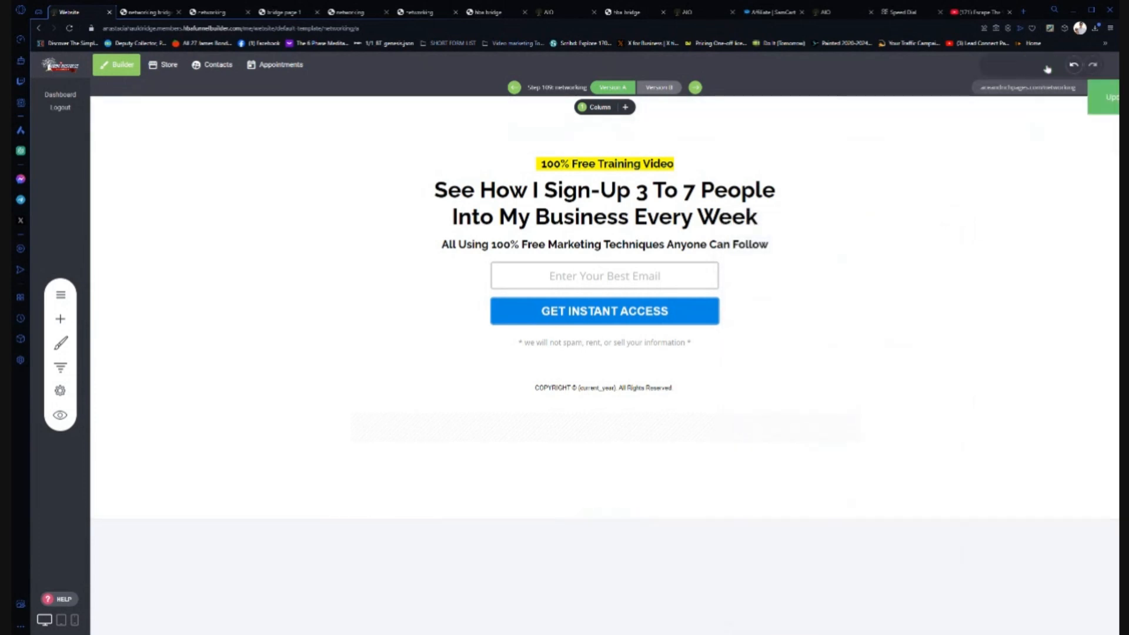
pyautogui.click(1014, 89)
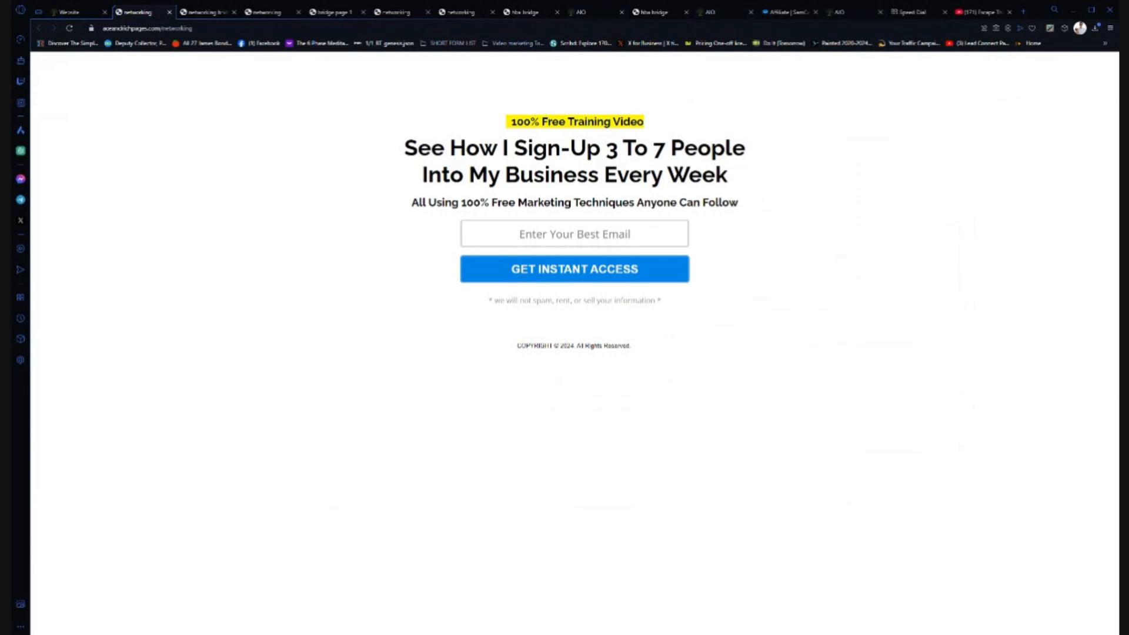
# - Sign up with a test email address via GET INSTANT ACCESS, then click Continue To Get Started
pyautogui.click(575, 234)
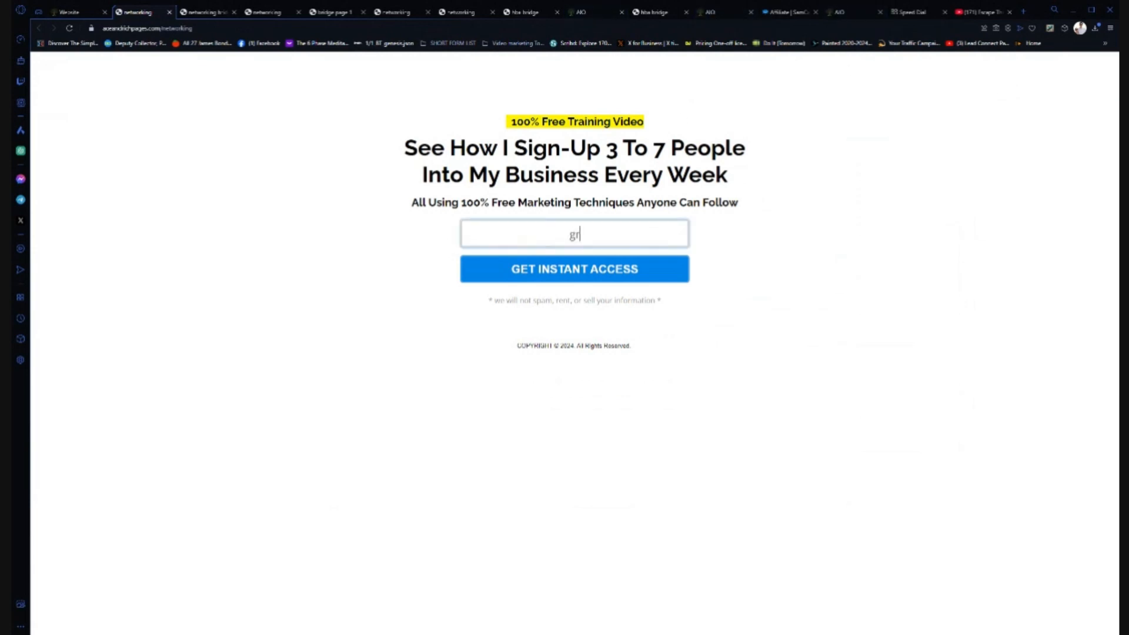
pyautogui.click(575, 269)
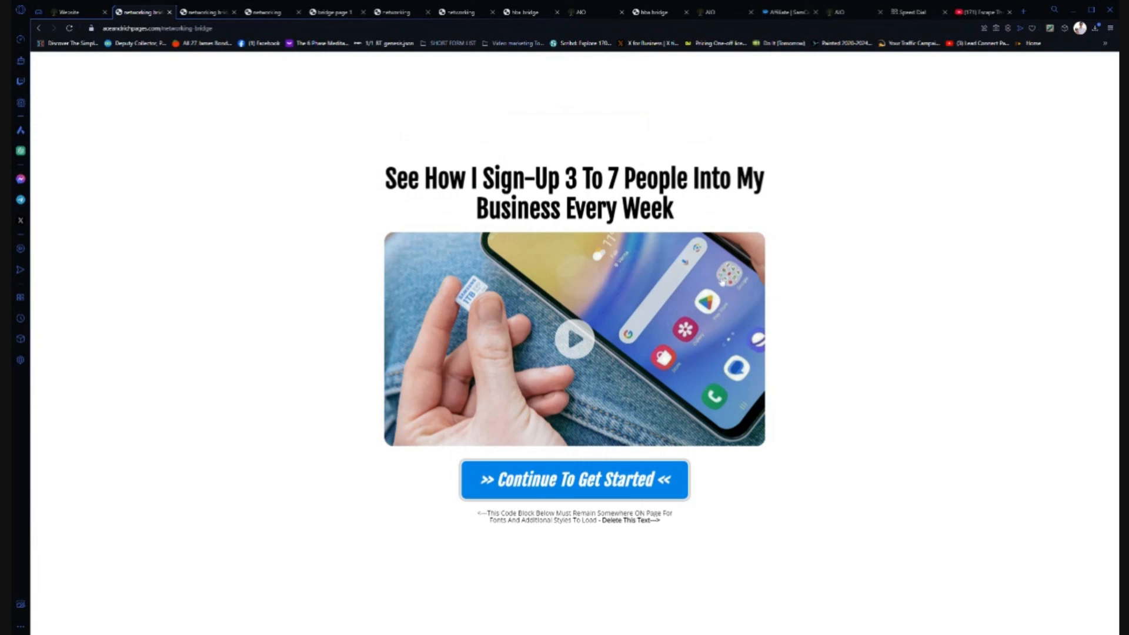
pyautogui.click(562, 487)
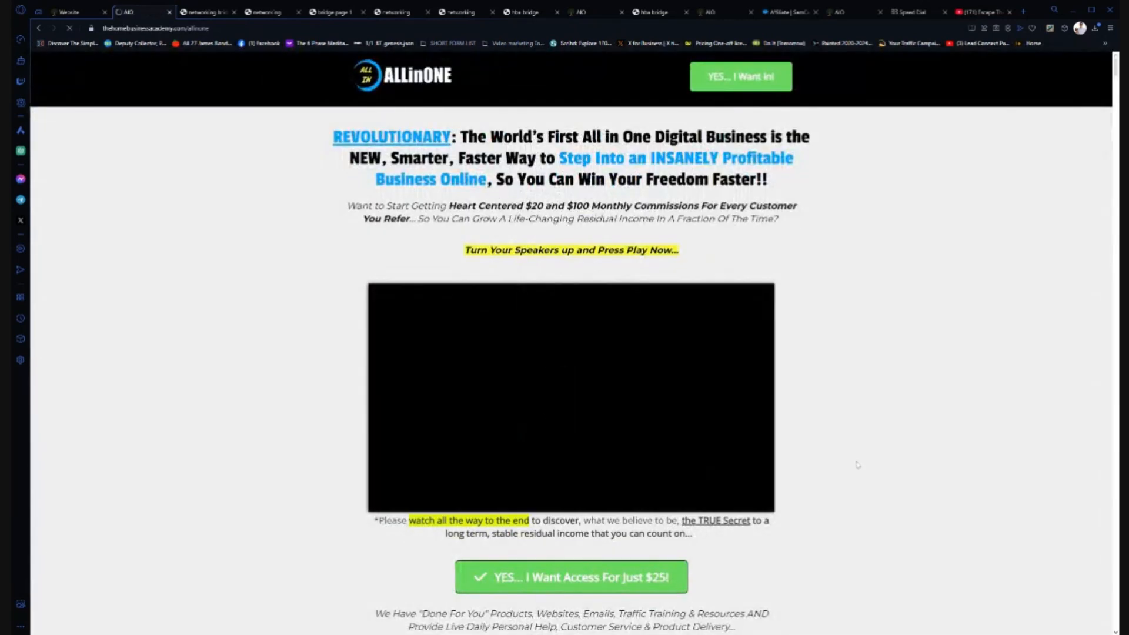